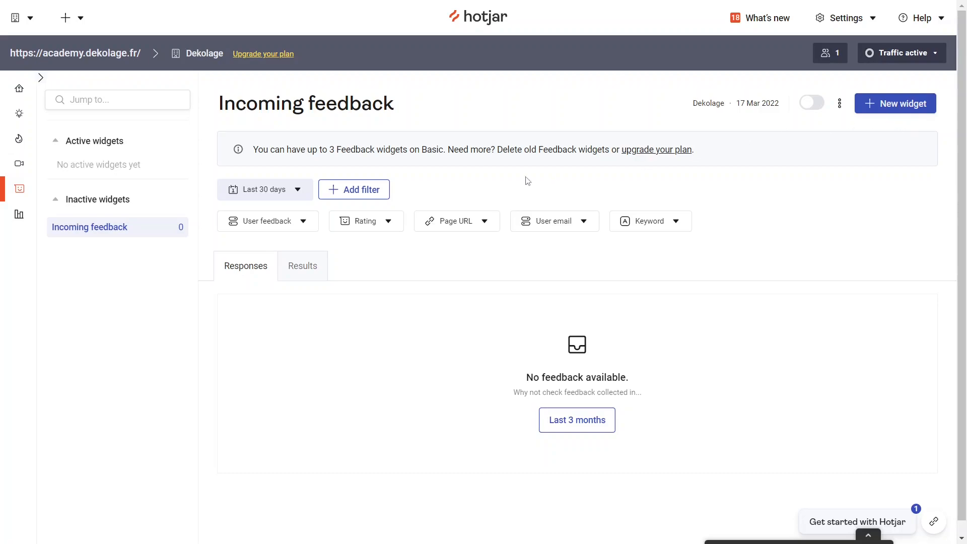
# Create a new feedback widget named "Widget intérêt formation", leave its description empty, and continue to its appearance settings
pyautogui.click(899, 106)
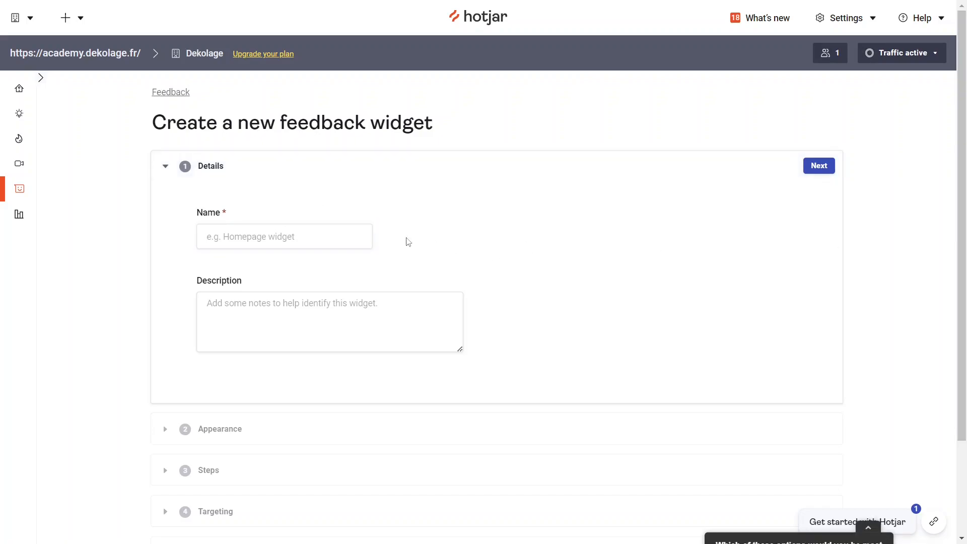
pyautogui.click(249, 234)
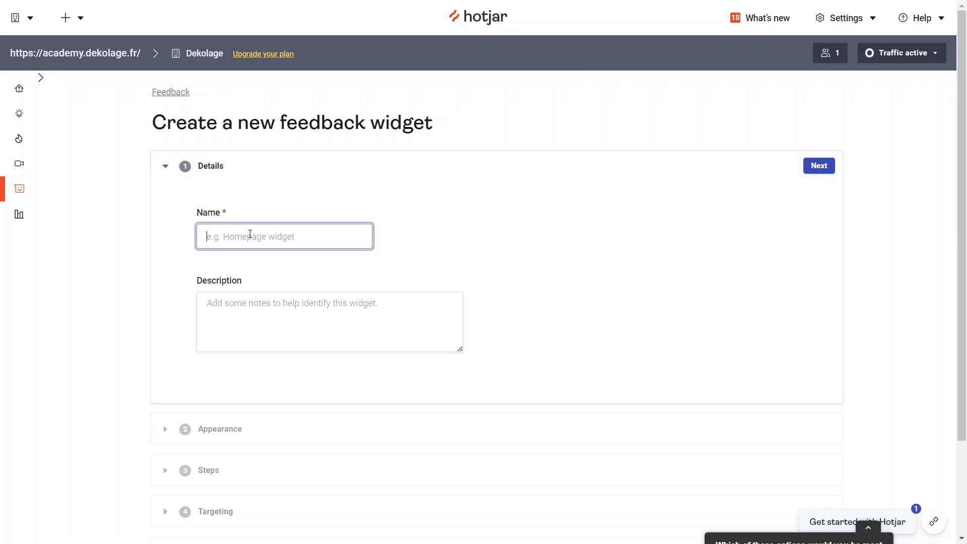
pyautogui.write('Widget ')
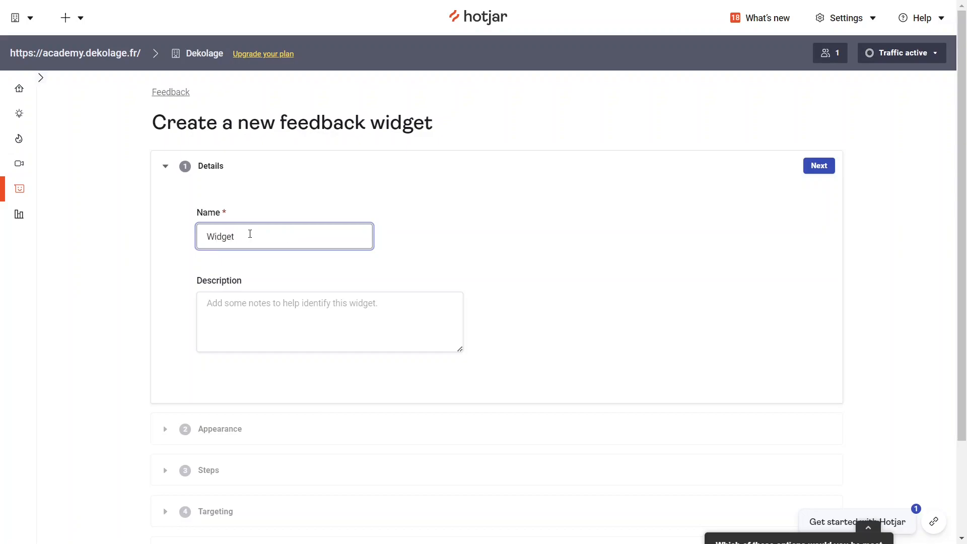
pyautogui.write('interet formation')
pyautogui.rightClick(250, 235)
pyautogui.click(312, 244)
pyautogui.click(267, 304)
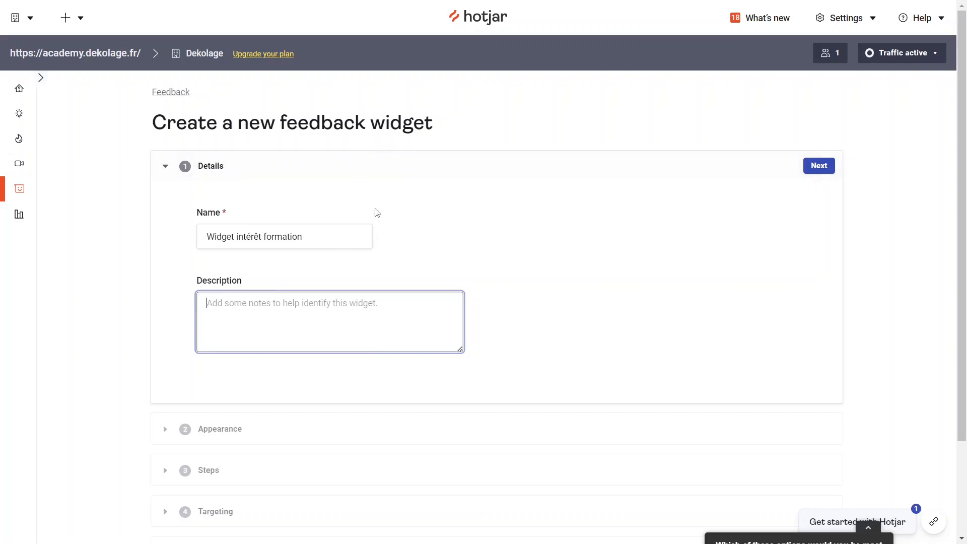
pyautogui.click(822, 168)
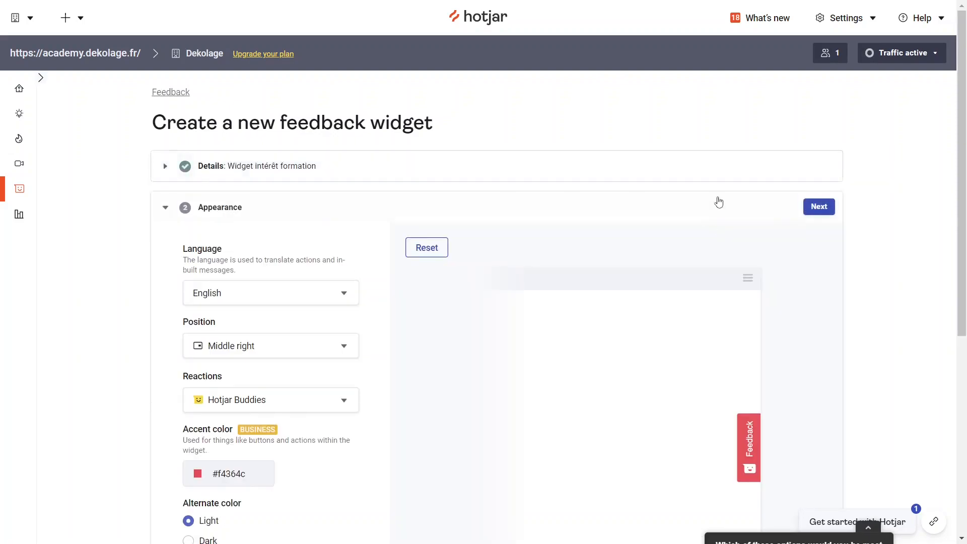
# Set the feedback widget's language to French
pyautogui.scroll(-1, 306, 225)
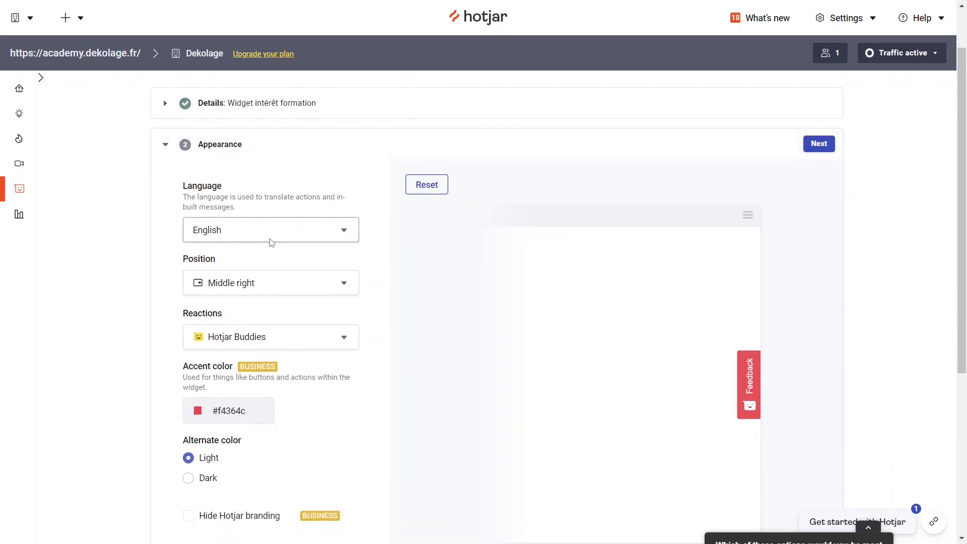
pyautogui.click(244, 235)
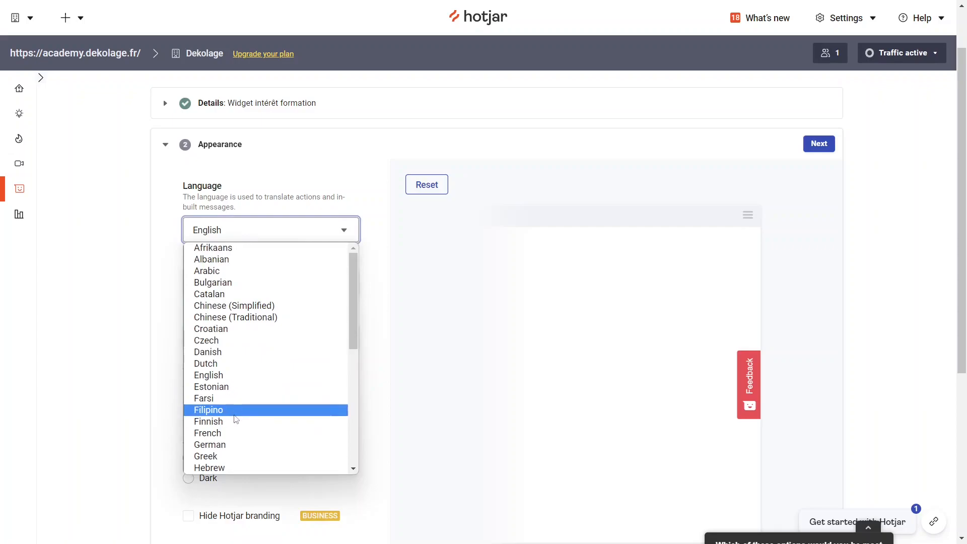
pyautogui.click(228, 433)
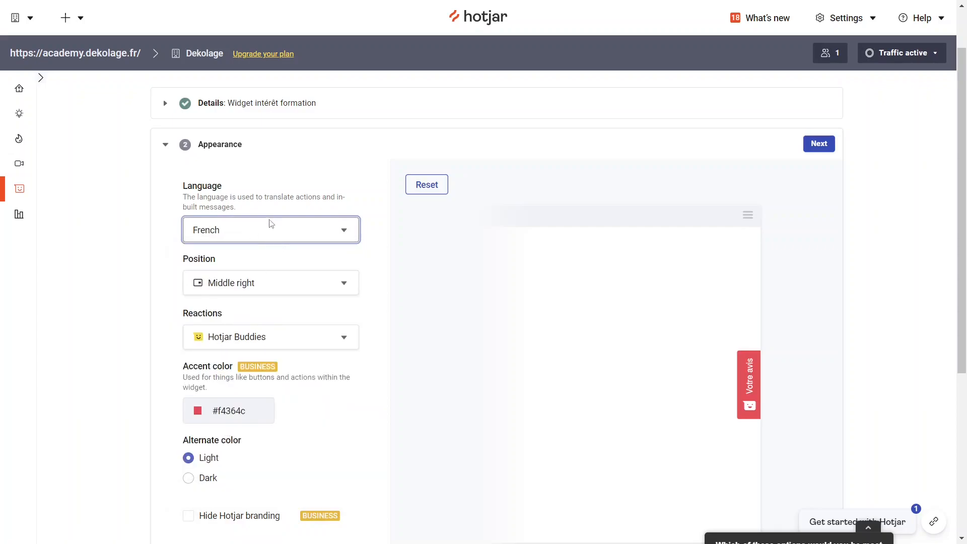
pyautogui.click(381, 252)
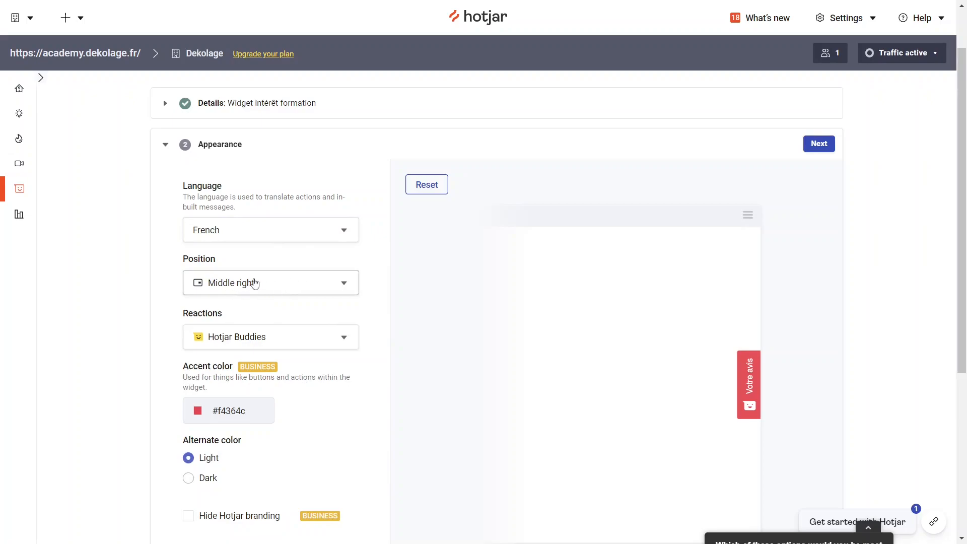
# Try the Middle left, Bottom right and Bottom left positions for the widget in the preview
pyautogui.click(241, 287)
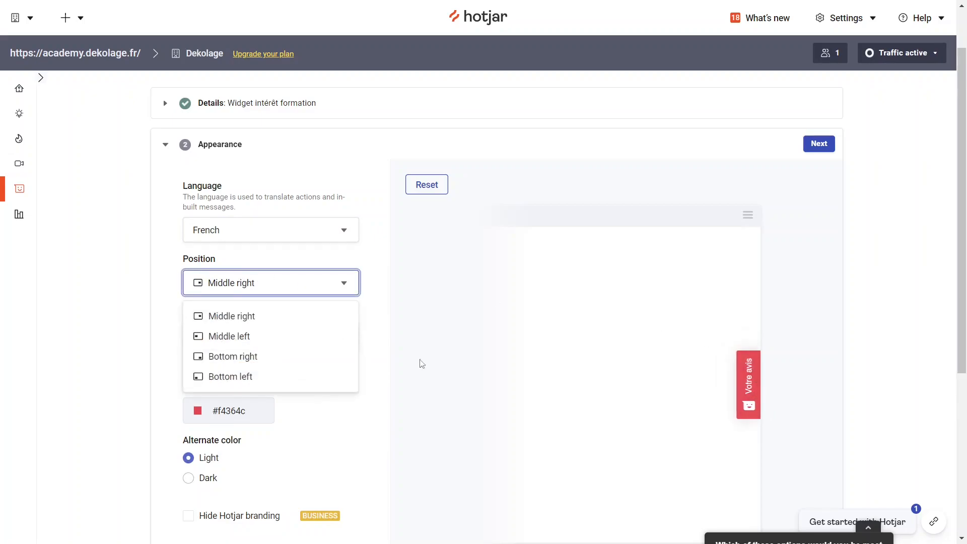
pyautogui.click(253, 335)
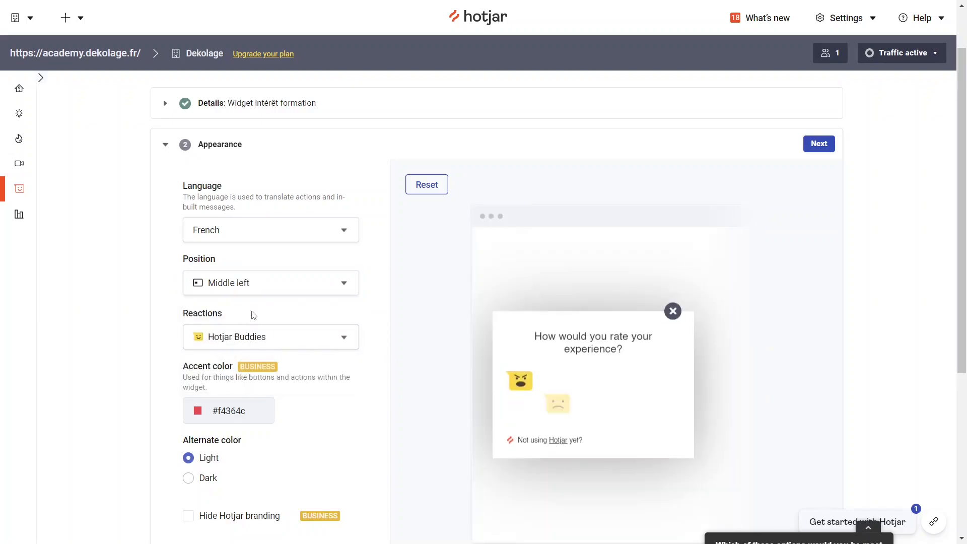
pyautogui.click(255, 282)
pyautogui.click(241, 358)
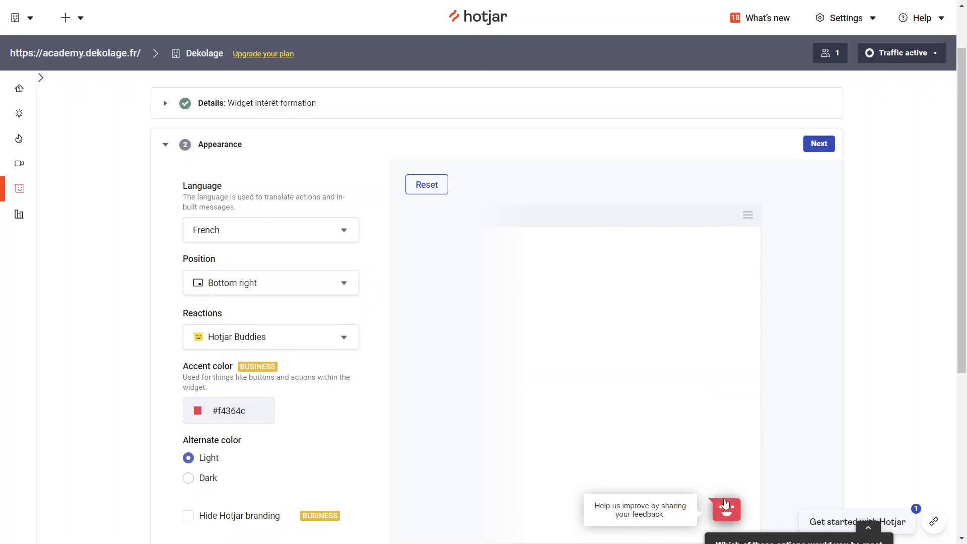
pyautogui.click(265, 286)
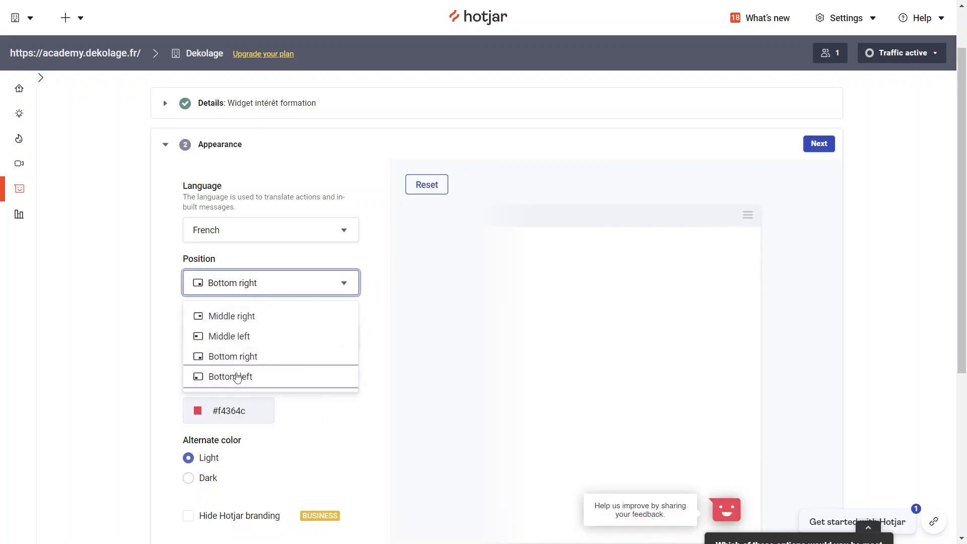
pyautogui.click(238, 376)
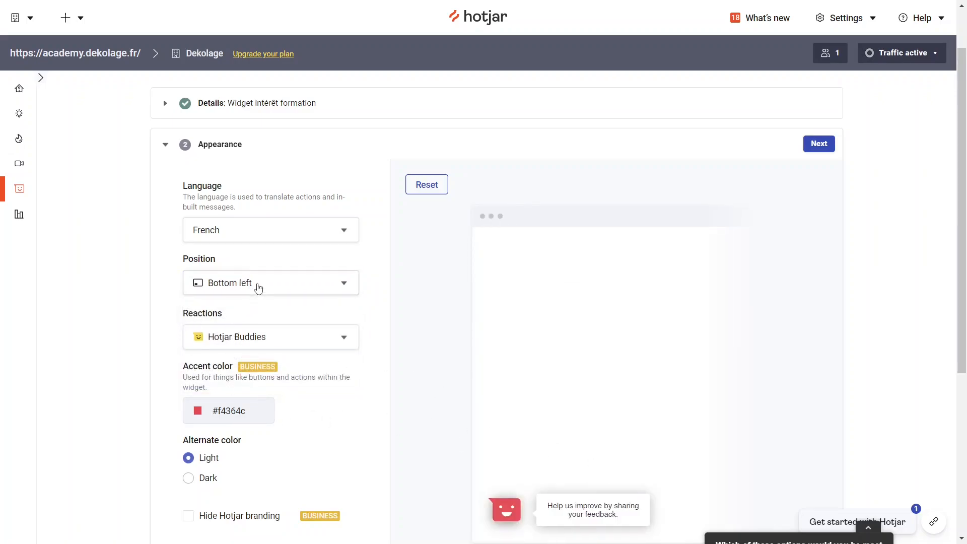
# Set the widget's position to Bottom right
pyautogui.click(258, 286)
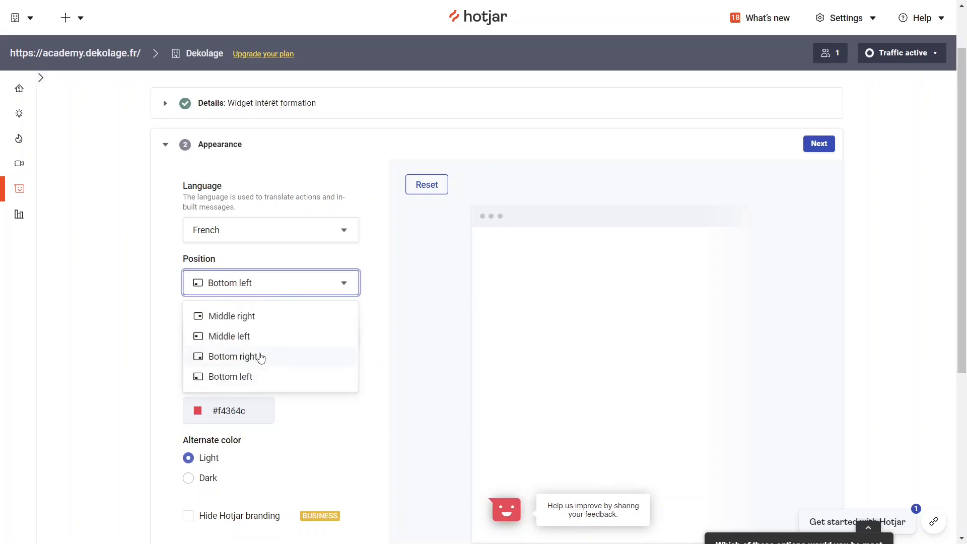
pyautogui.click(249, 362)
pyautogui.click(248, 358)
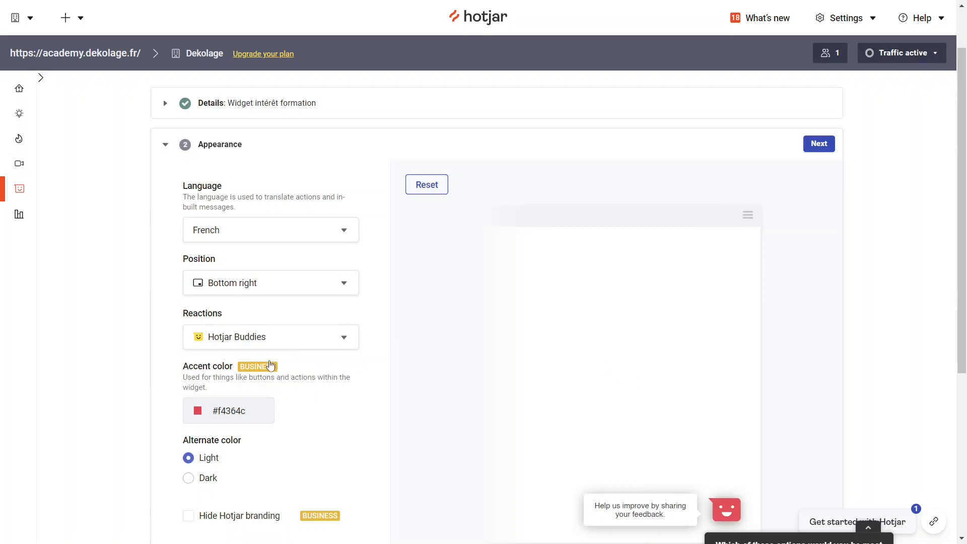
# Try to change the widget's accent color, and dismiss the plan upgrade offer
pyautogui.scroll(-1, 311, 393)
pyautogui.click(198, 349)
pyautogui.click(224, 346)
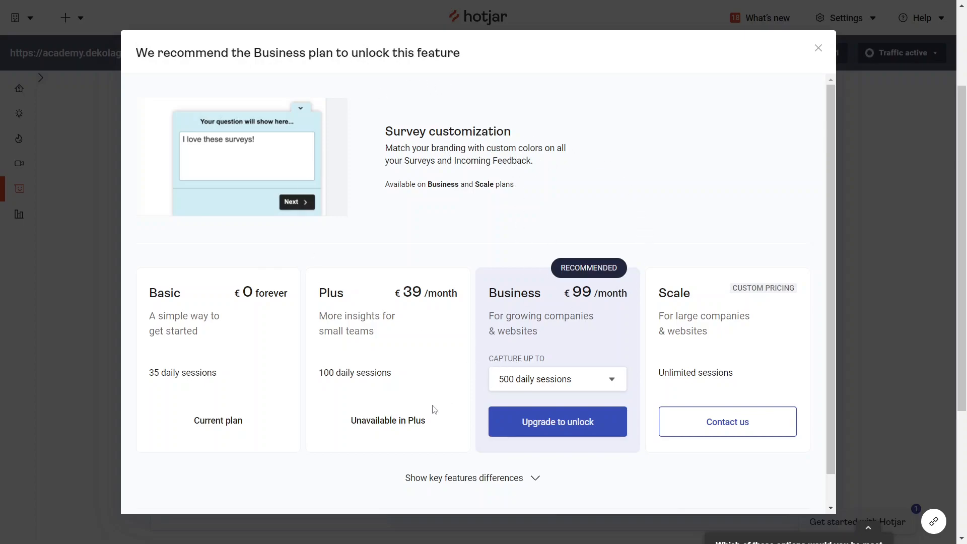
pyautogui.click(818, 48)
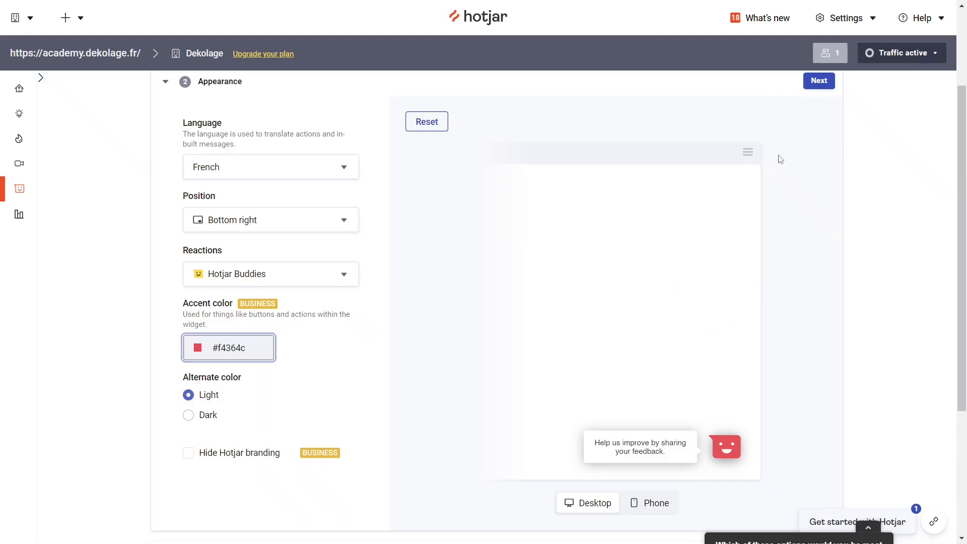
pyautogui.click(311, 358)
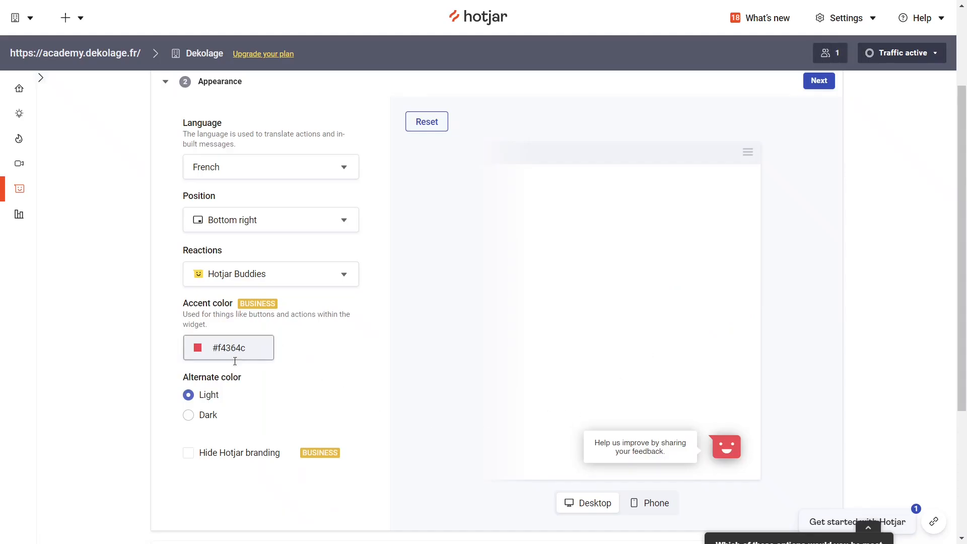
# Compare the Dark and Light alternate colors in the widget preview, ending on Light
pyautogui.scroll(-1, 287, 352)
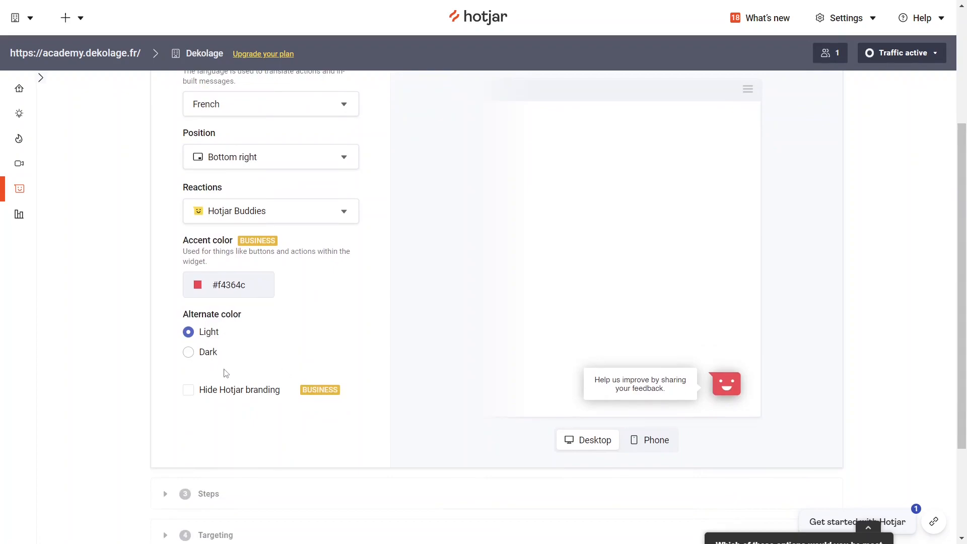
pyautogui.click(188, 352)
pyautogui.click(192, 333)
pyautogui.click(189, 353)
pyautogui.click(189, 331)
pyautogui.moveTo(676, 379)
pyautogui.scroll(3, 304, 321)
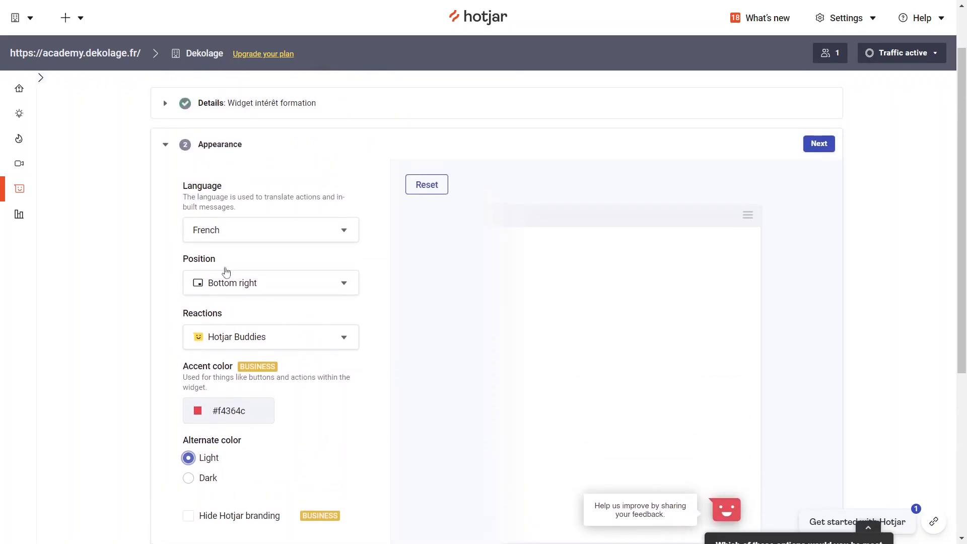
# In the widget's Steps section, replace the invitation message with "Avez-vous 1 minute à nous accorder ?"
pyautogui.scroll(-4, 245, 255)
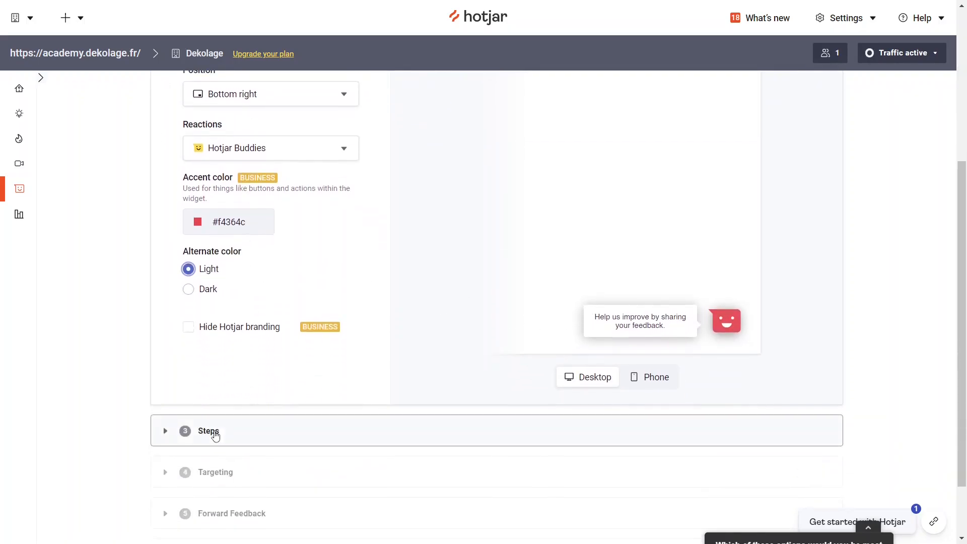
pyautogui.click(214, 433)
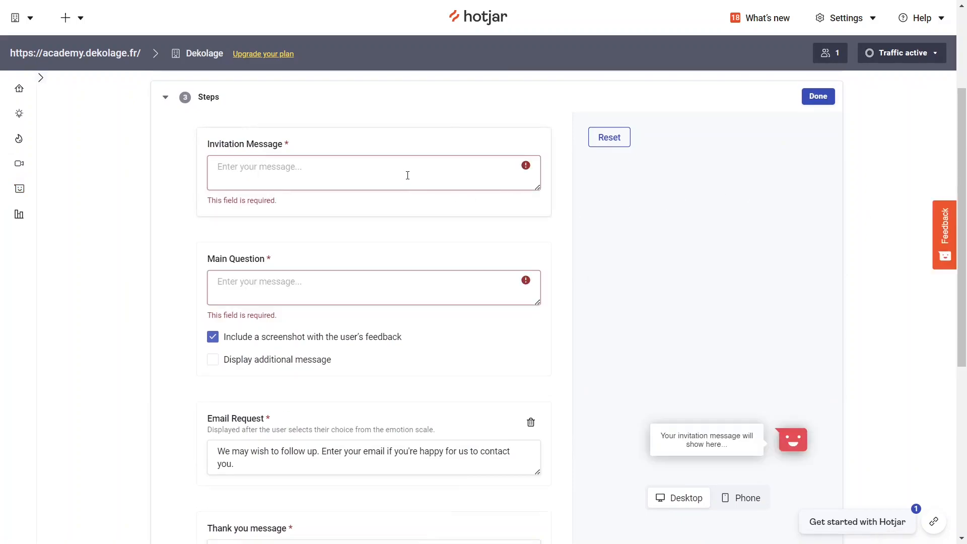
pyautogui.click(407, 175)
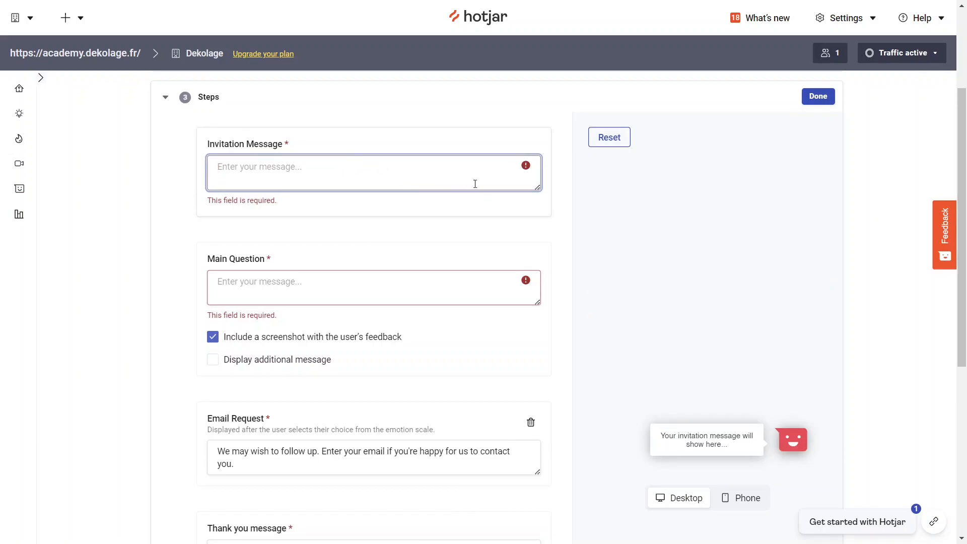
pyautogui.click(793, 441)
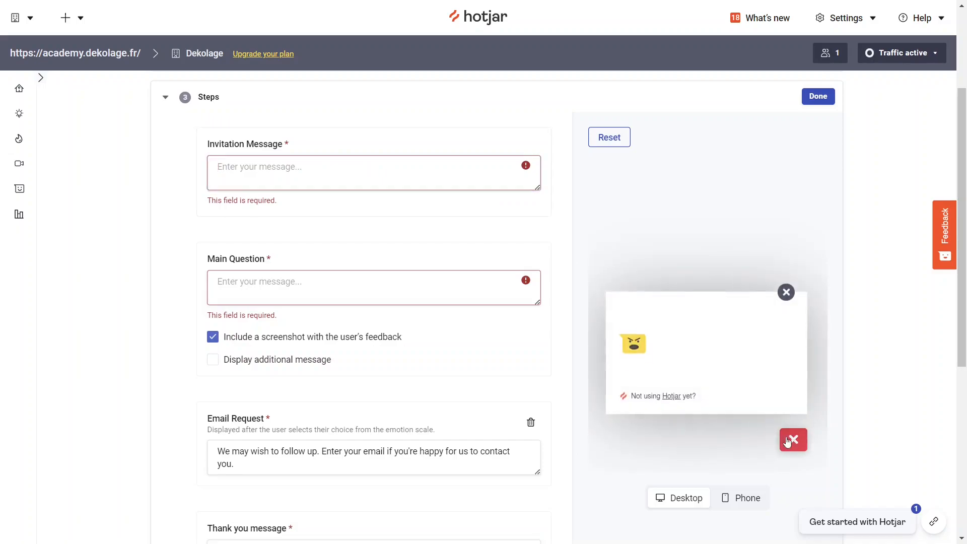
pyautogui.click(348, 188)
pyautogui.click(324, 173)
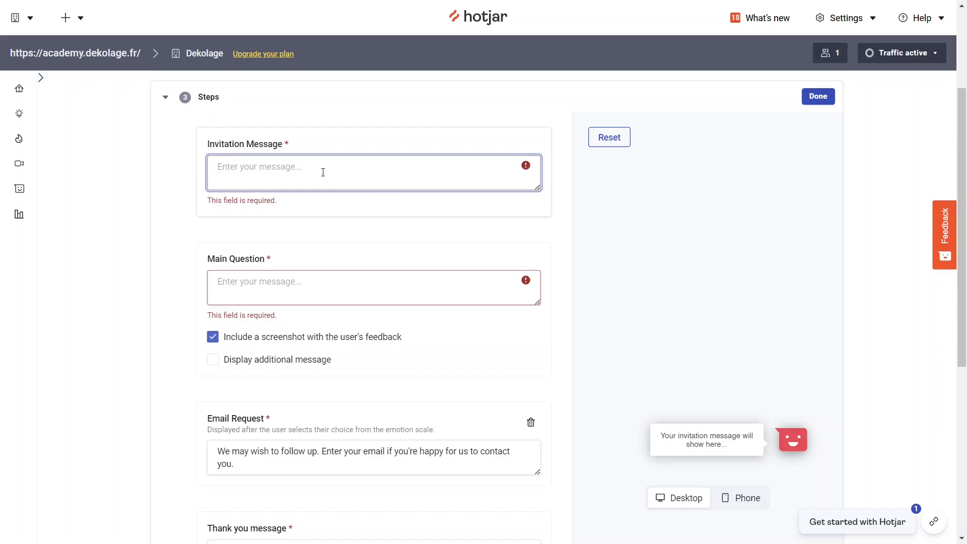
pyautogui.write('Avez-vous 1 minute à nous accorder ?')
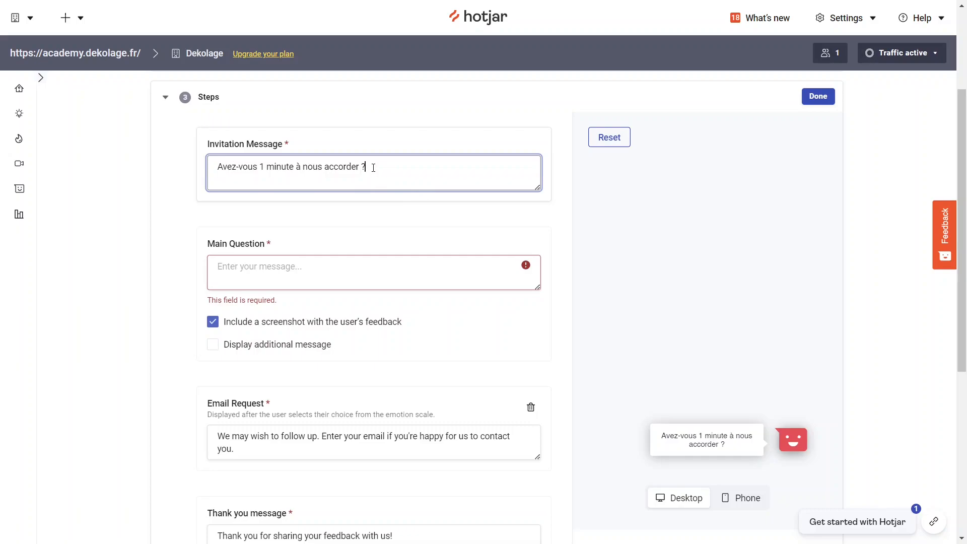
# Set the main question to "Comment noteriez vous votre expérience d'apprentissage sur la Dekolage Academy ?"
pyautogui.hotkey('alt', 'Tab')
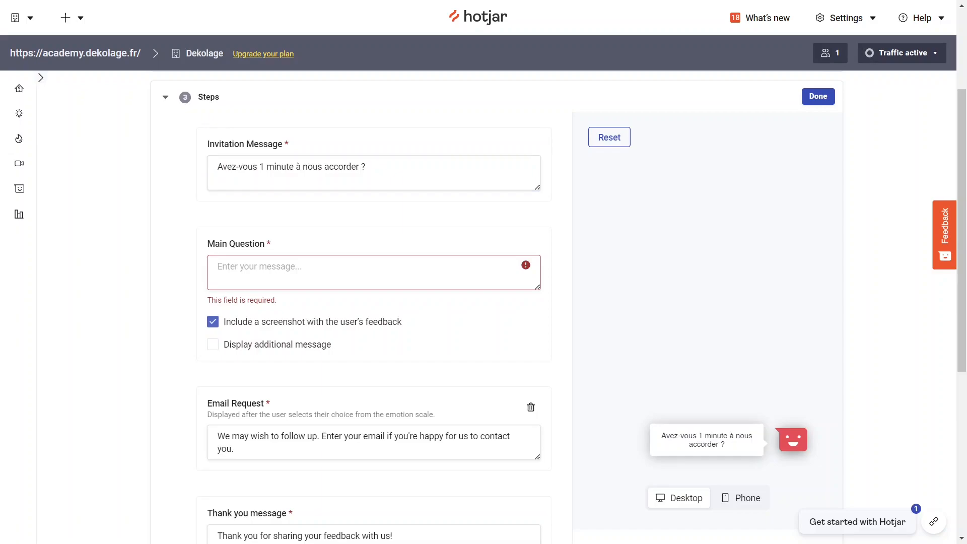
pyautogui.click(282, 263)
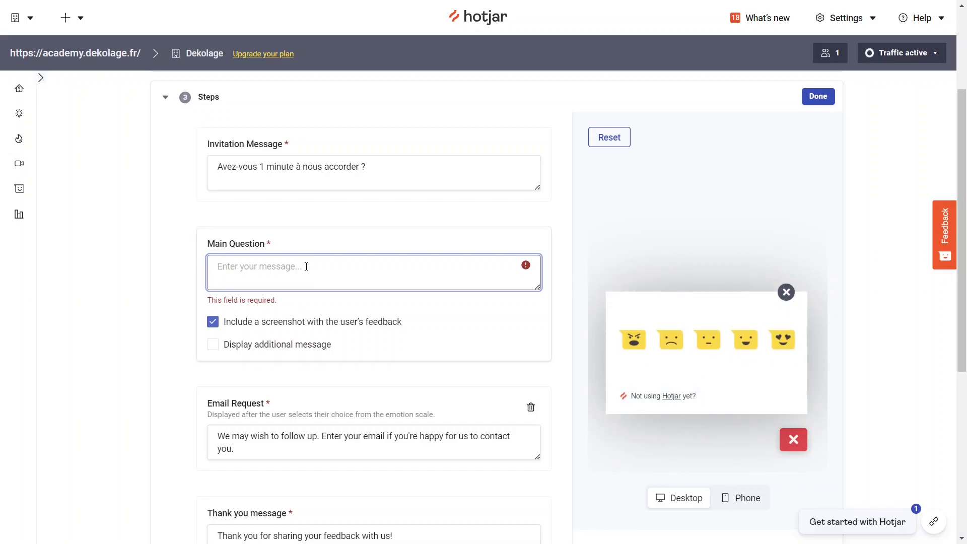
pyautogui.write("Comment noteriez vous votre expérience d'apprentissage sur la Dekolage Academy ?")
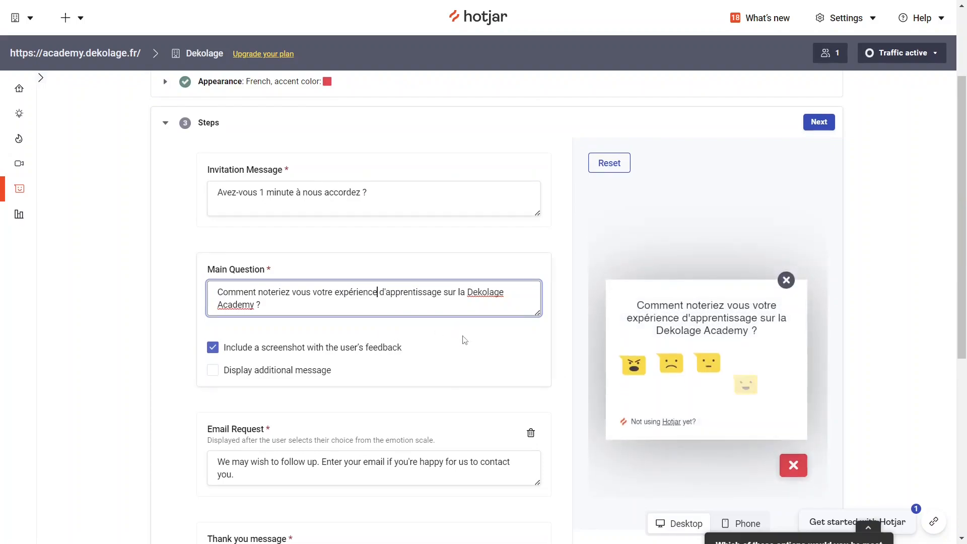
# Turn on the additional message for the main question to preview it, and turn it off again
pyautogui.scroll(-1, 382, 330)
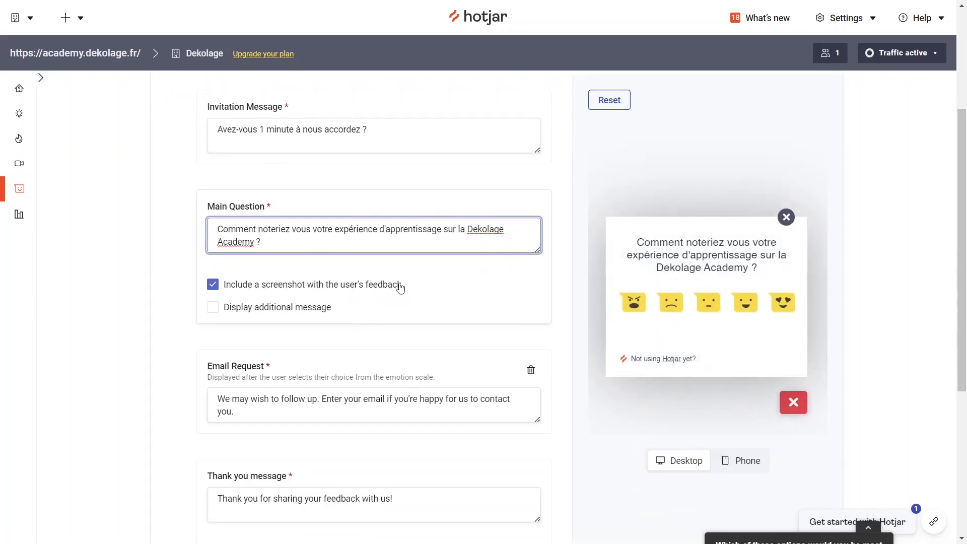
pyautogui.click(273, 312)
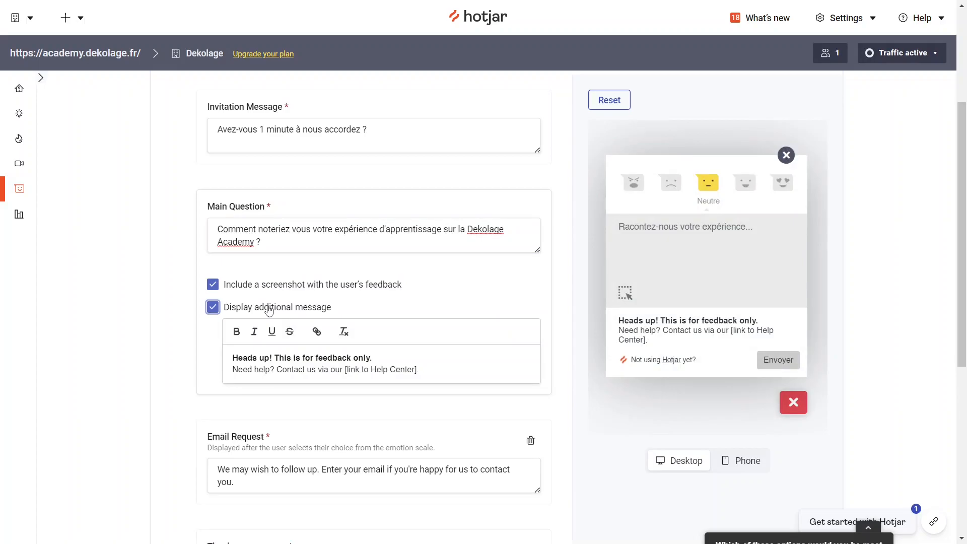
pyautogui.click(270, 311)
# Review the email request text and its appearance in the widget preview, alongside the main question's preview
pyautogui.scroll(-3, 267, 322)
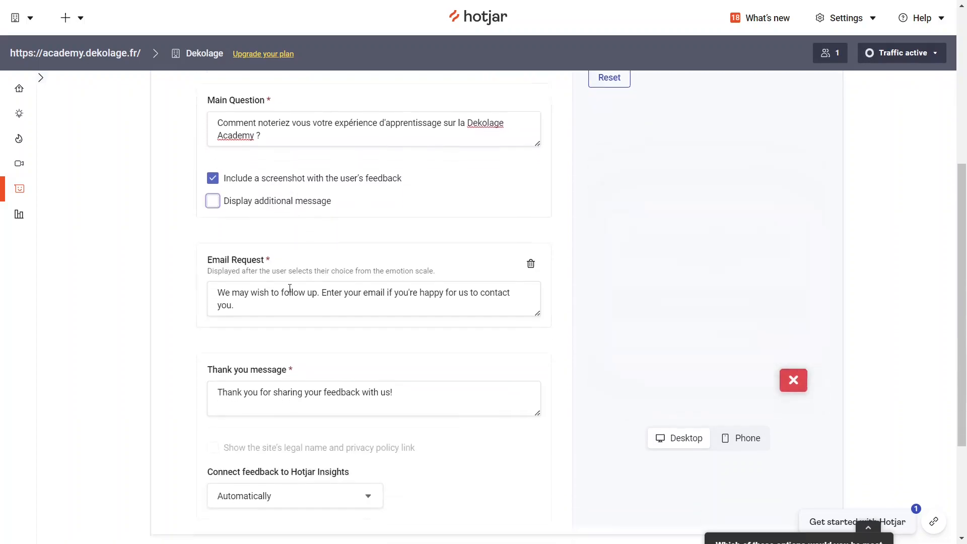
pyautogui.moveTo(241, 260)
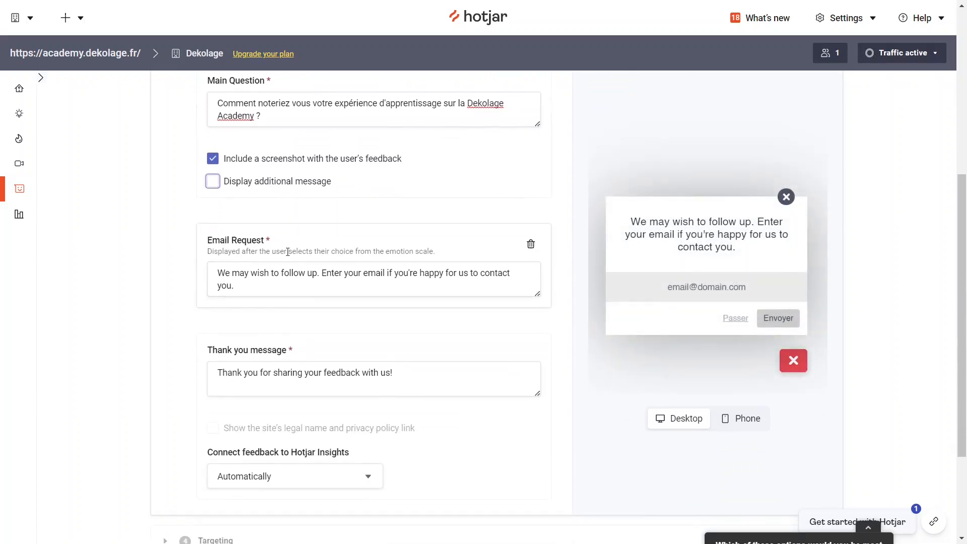
pyautogui.click(258, 281)
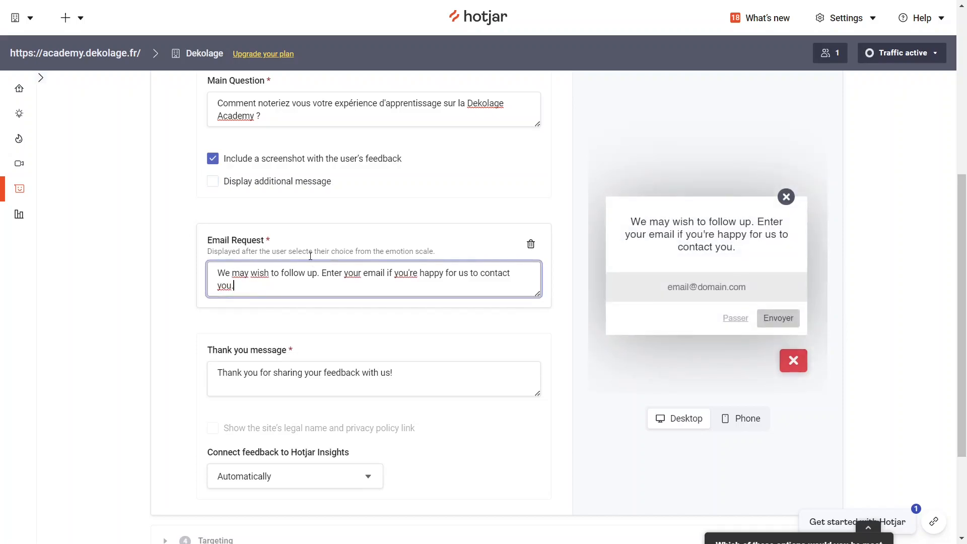
pyautogui.scroll(1, 311, 259)
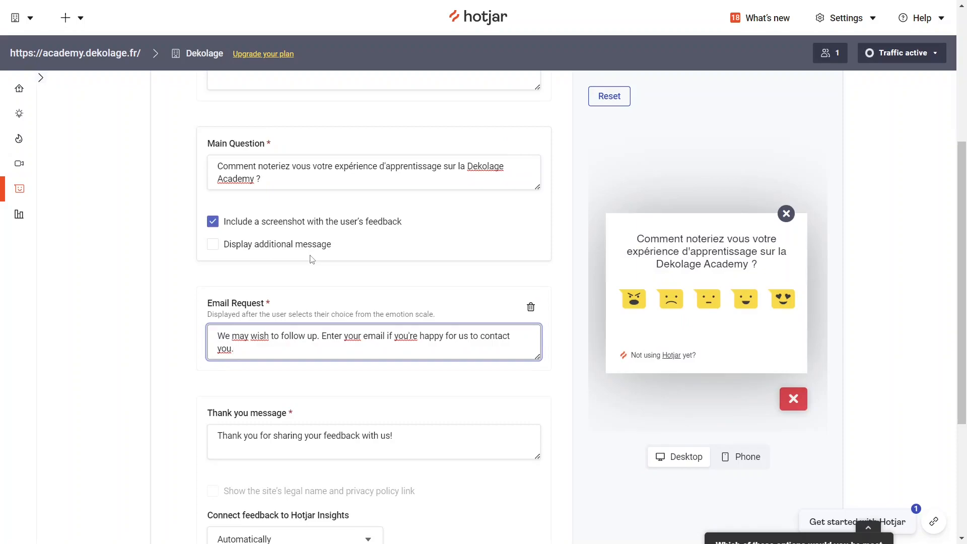
pyautogui.click(244, 352)
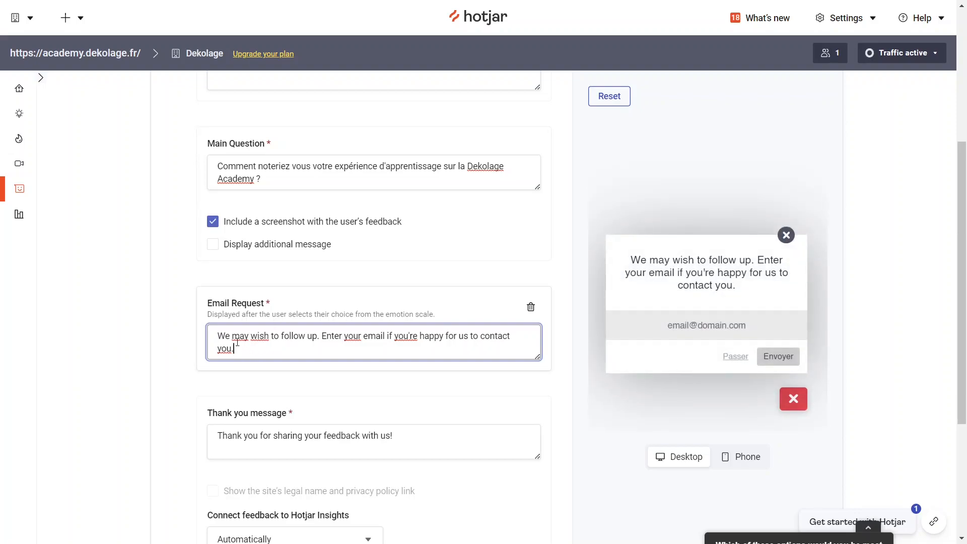
pyautogui.moveTo(252, 350); pyautogui.dragTo(216, 334)
pyautogui.click(259, 340)
pyautogui.click(241, 351)
pyautogui.click(257, 385)
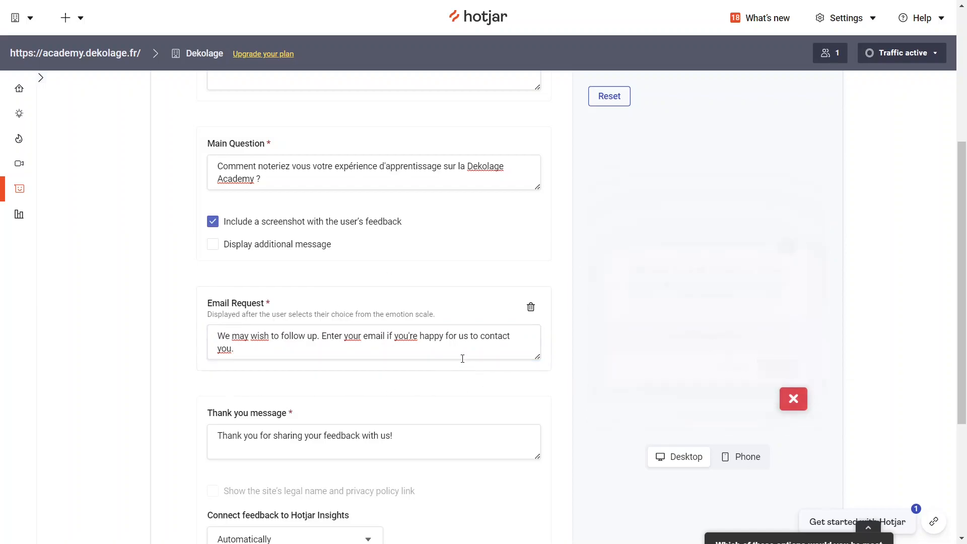
# Check the thank-you message in the widget preview and open the Targeting section
pyautogui.scroll(-4, 410, 360)
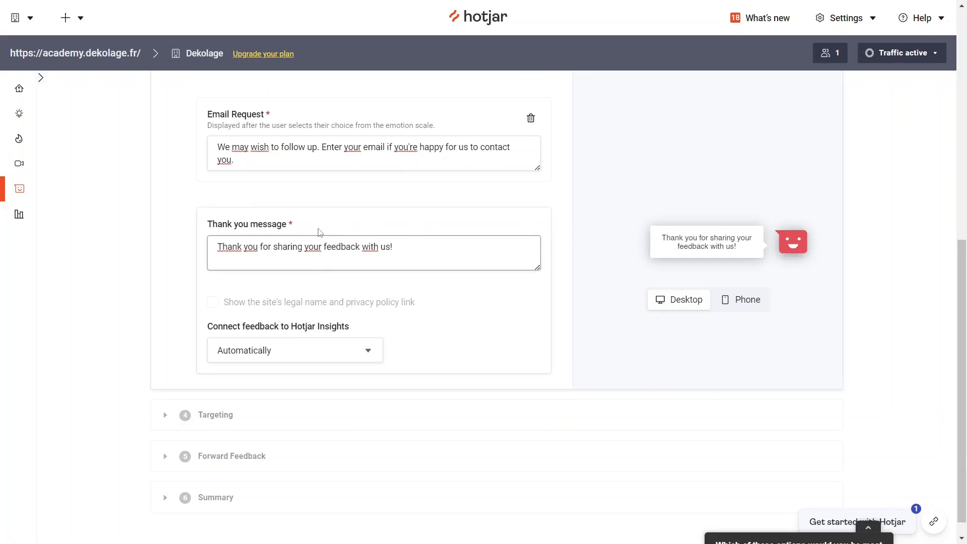
pyautogui.scroll(-1, 479, 293)
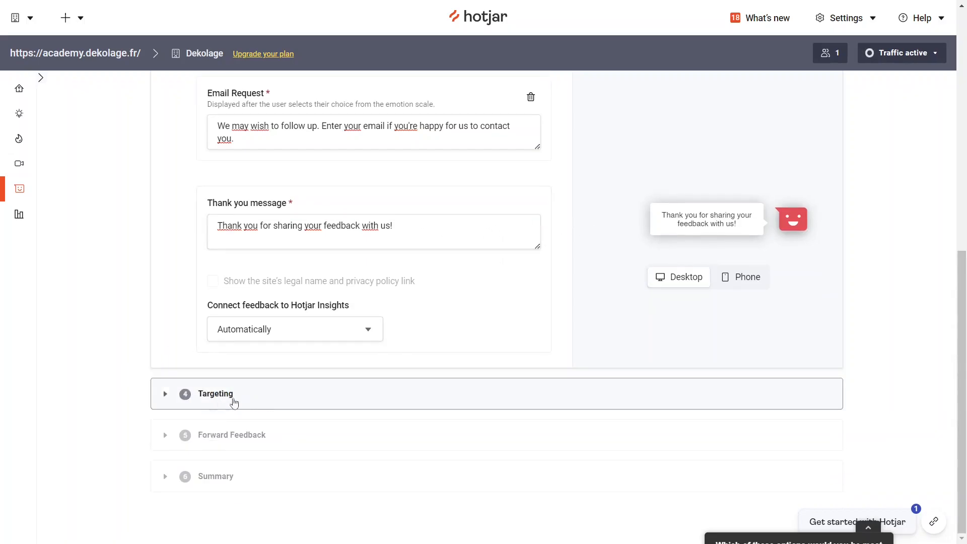
pyautogui.click(221, 394)
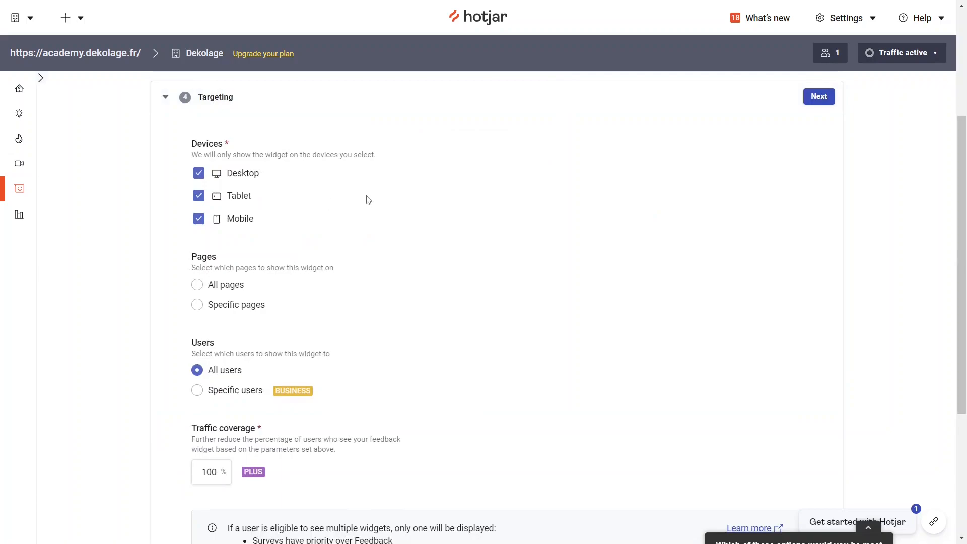
pyautogui.scroll(3, 367, 199)
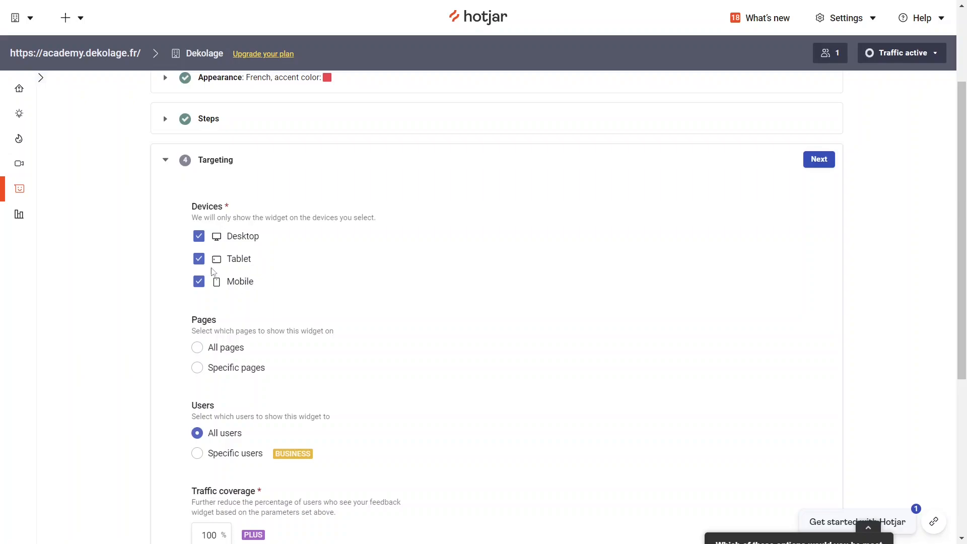
# Exclude tablet and mobile devices from the widget's targeting, and include both again
pyautogui.click(199, 260)
pyautogui.click(199, 280)
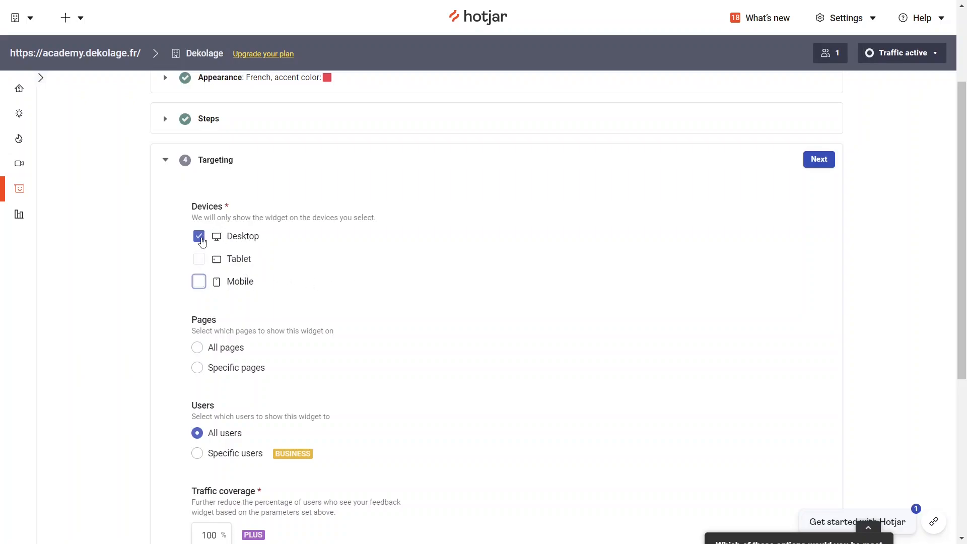
pyautogui.click(199, 260)
pyautogui.click(199, 281)
pyautogui.scroll(-1, 339, 250)
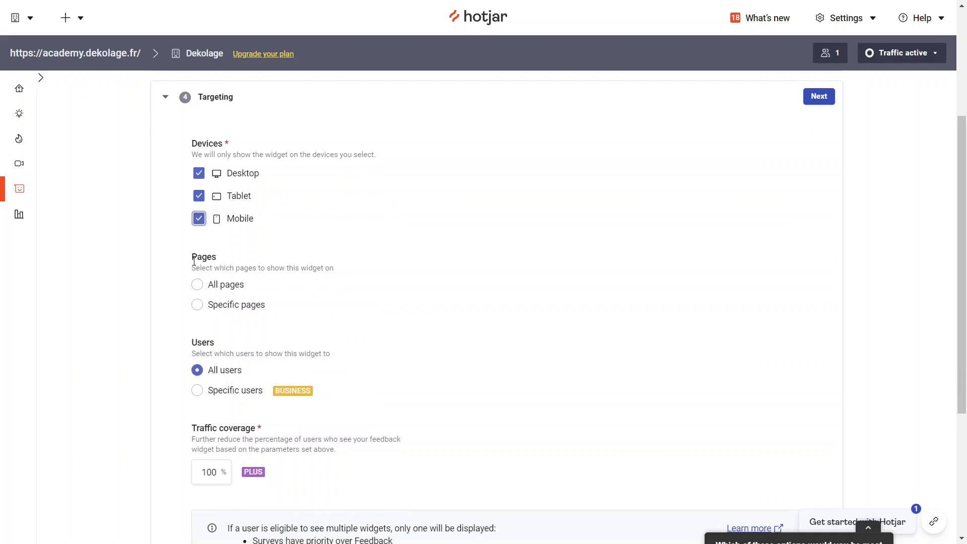
pyautogui.click(197, 284)
pyautogui.click(200, 306)
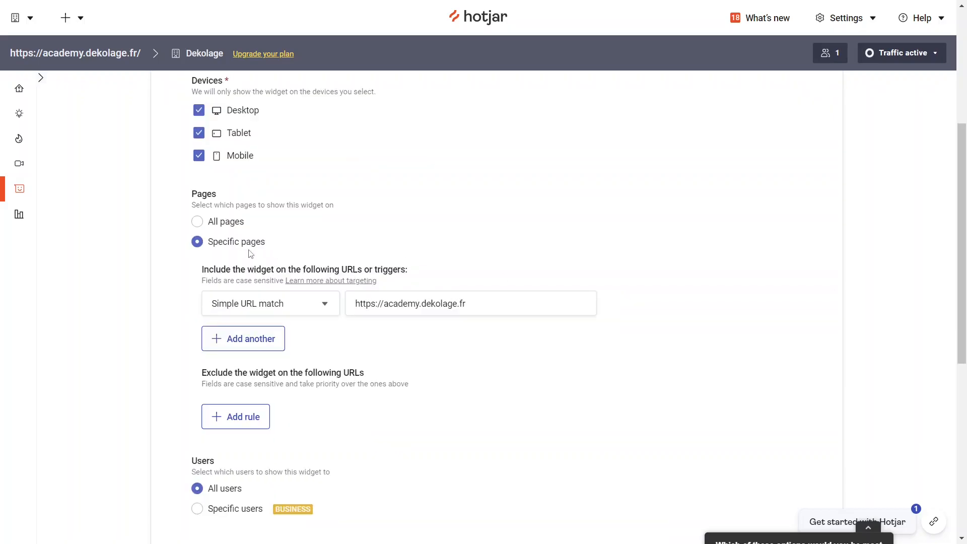
pyautogui.moveTo(472, 301); pyautogui.dragTo(351, 308)
pyautogui.click(587, 324)
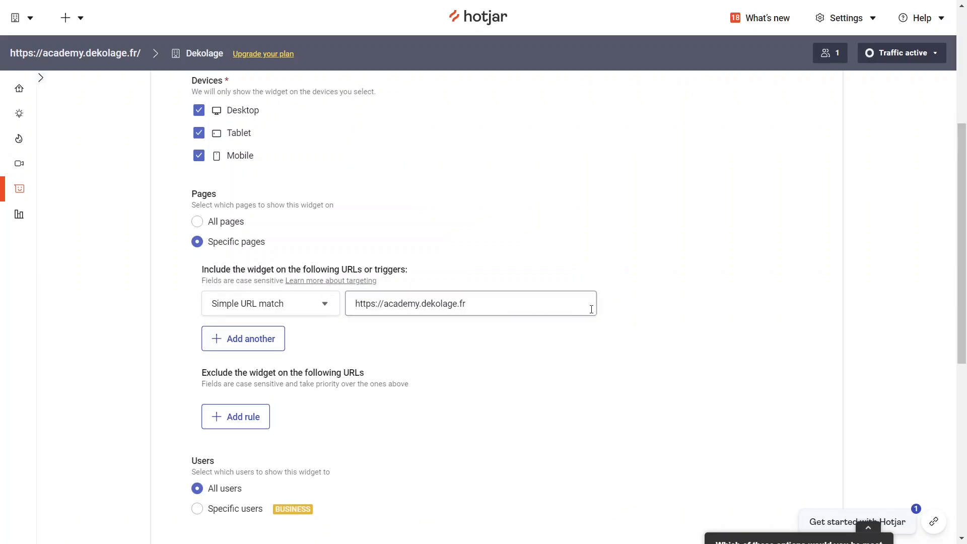
# Add a second URL rule to the included pages and delete it again
pyautogui.scroll(-1, 586, 309)
pyautogui.scroll(-1, 587, 308)
pyautogui.click(248, 278)
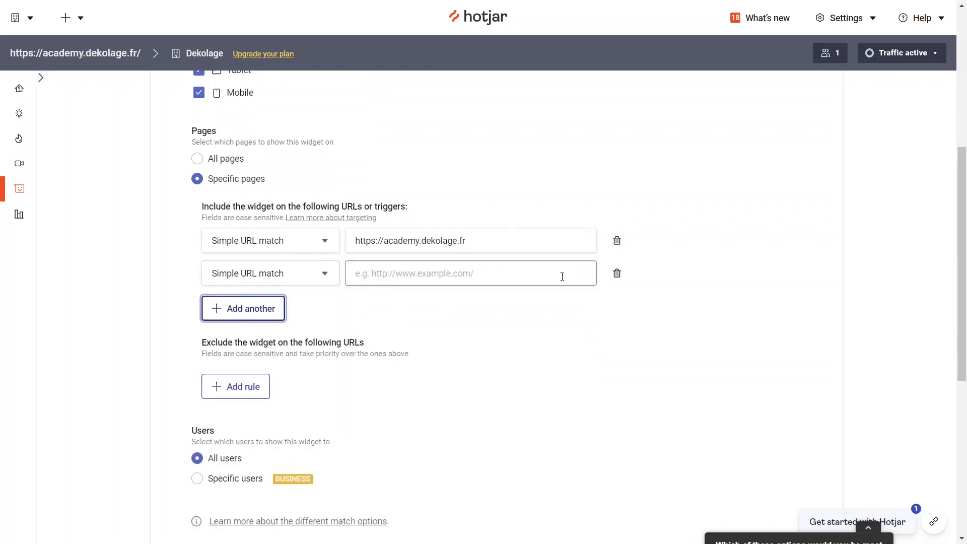
pyautogui.click(618, 273)
# Add a rule excluding the widget from a URL, leave its address empty, and delete the rule
pyautogui.scroll(-1, 282, 295)
pyautogui.click(245, 297)
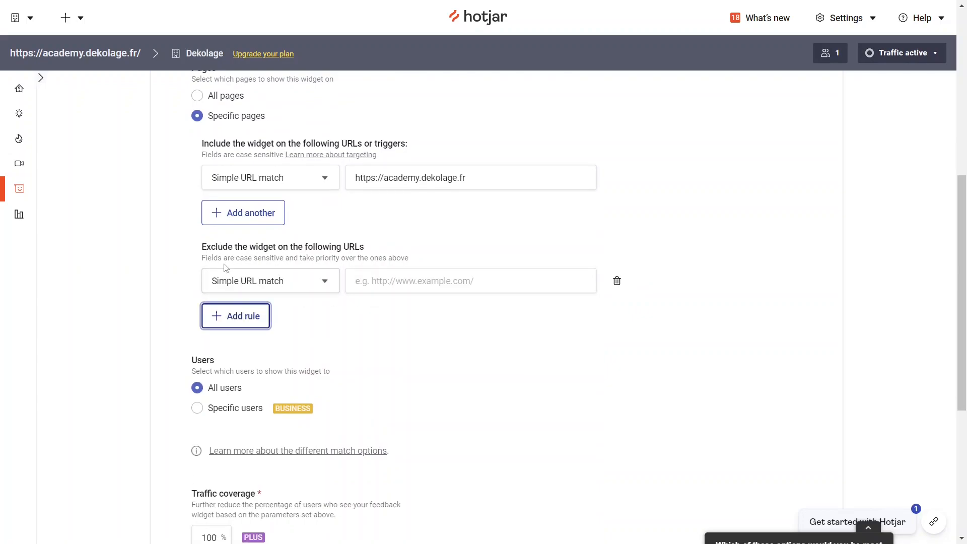
pyautogui.moveTo(203, 246); pyautogui.dragTo(341, 246)
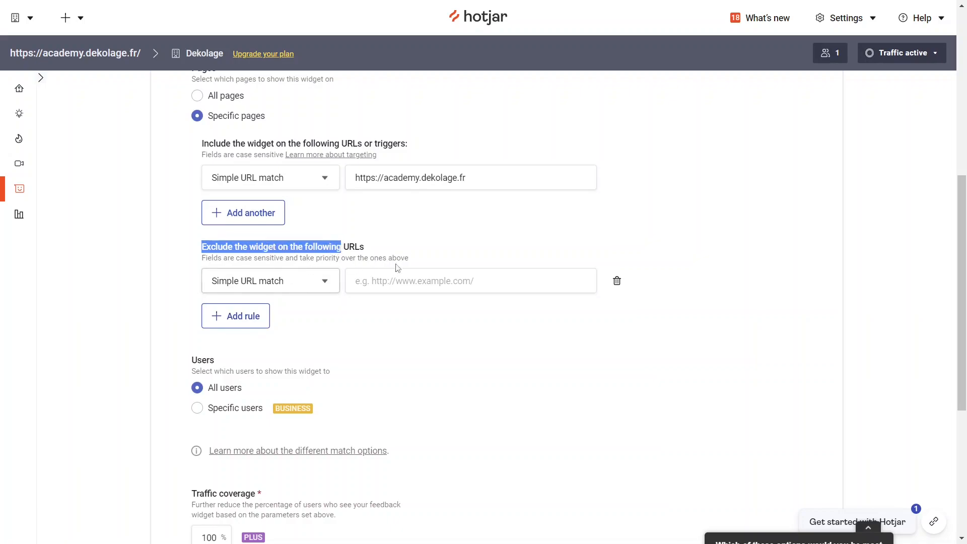
pyautogui.click(383, 281)
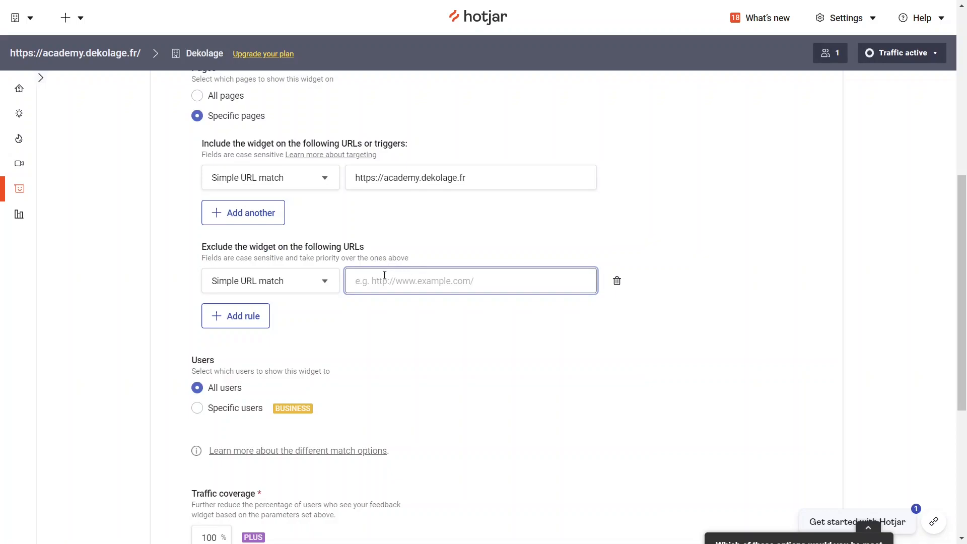
pyautogui.click(503, 313)
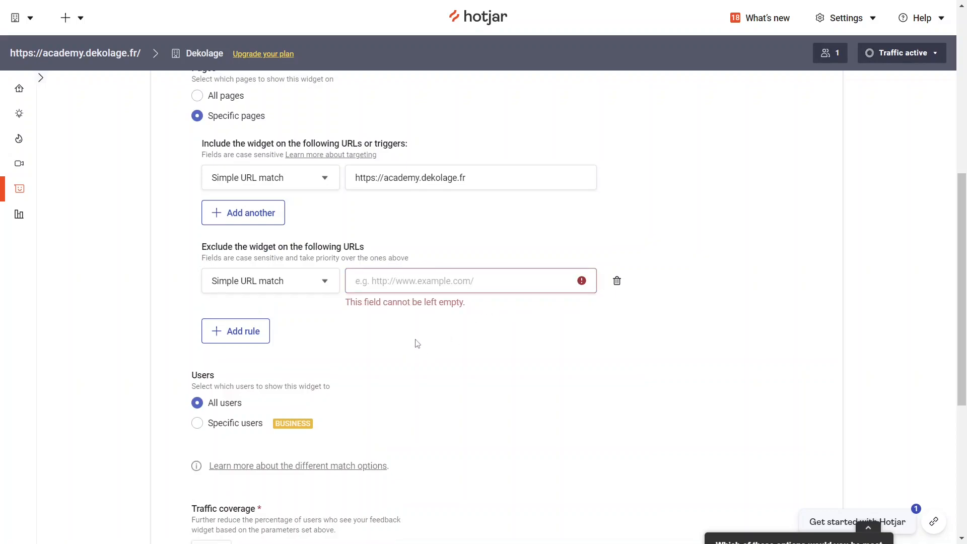
pyautogui.click(622, 285)
# Try to limit the widget to specific users, and dismiss the Business plan offer
pyautogui.scroll(-3, 466, 277)
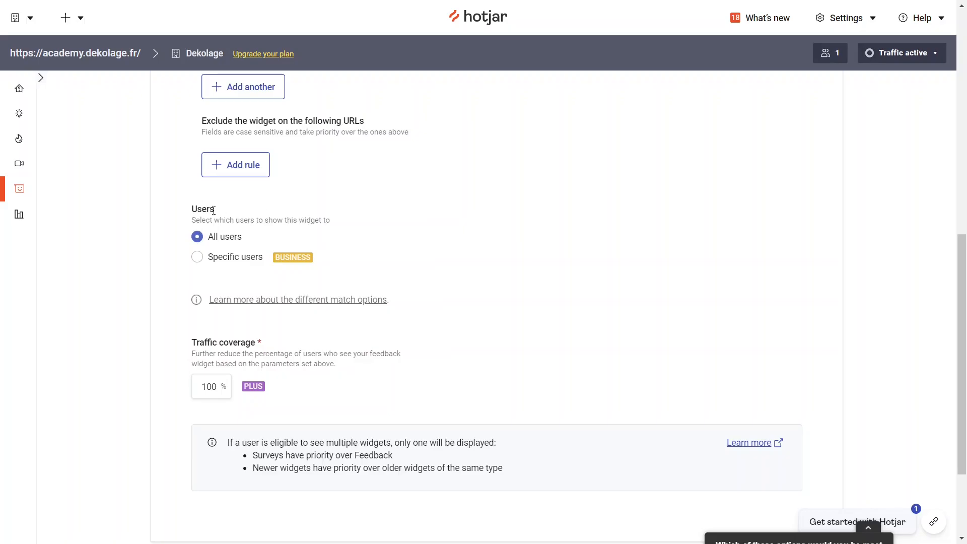
pyautogui.click(198, 258)
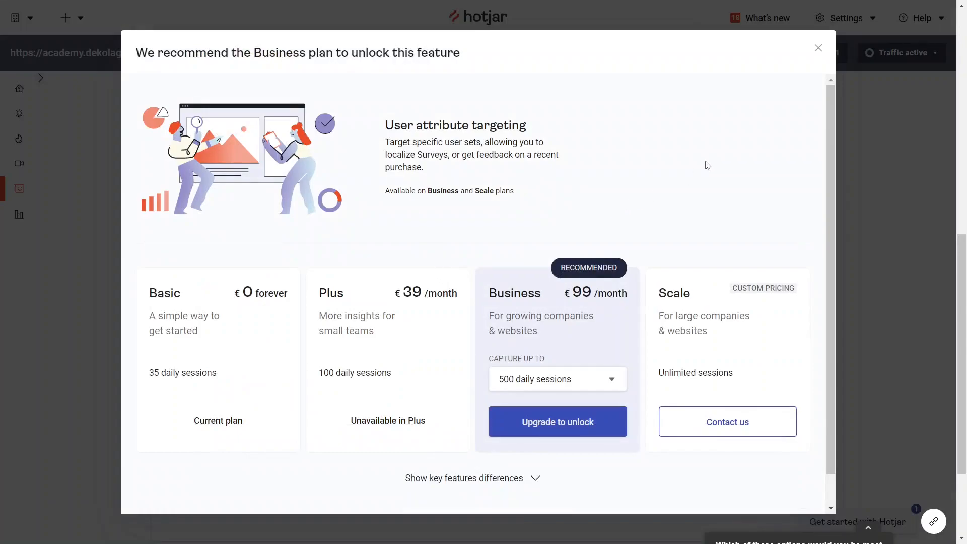
pyautogui.click(818, 48)
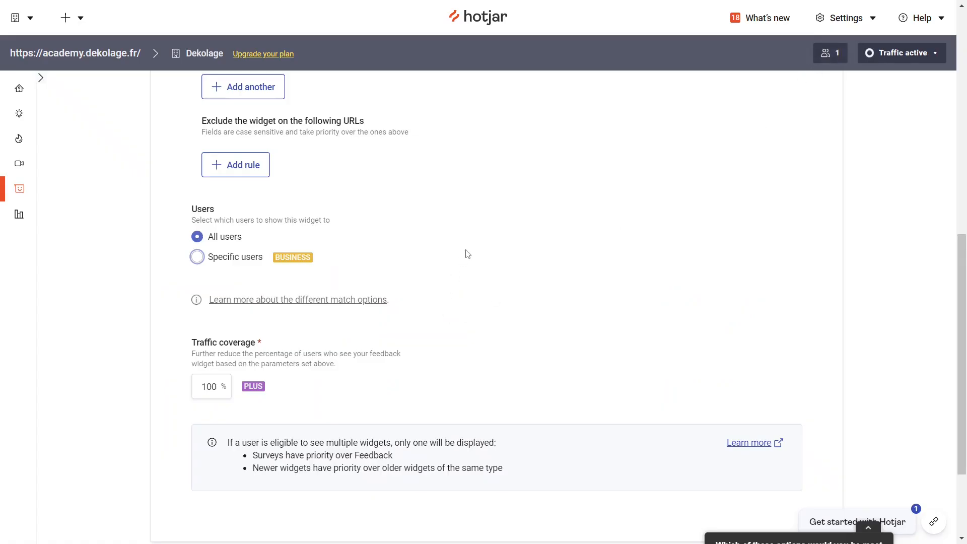
# Try to edit the traffic coverage percentage, and dismiss the Plus plan offer
pyautogui.scroll(-2, 485, 235)
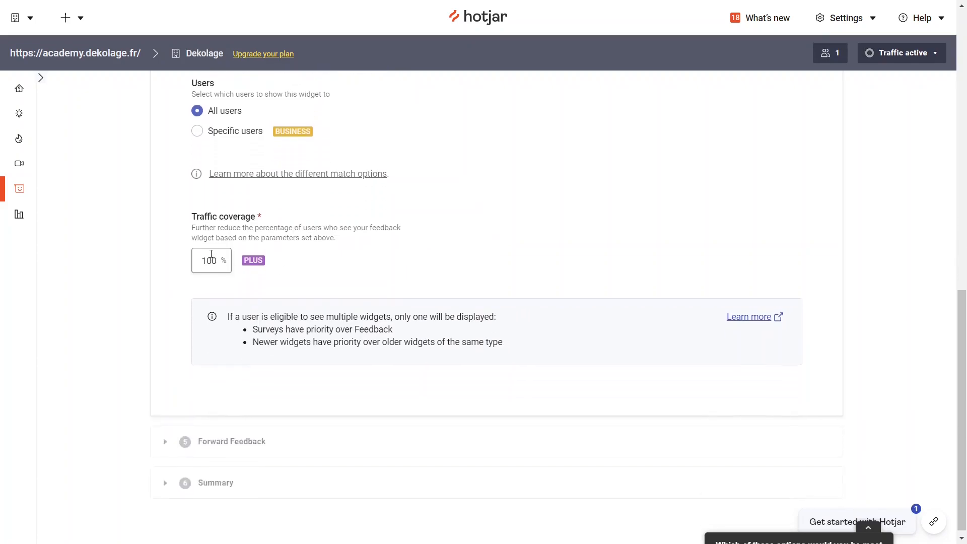
pyautogui.doubleClick(214, 260)
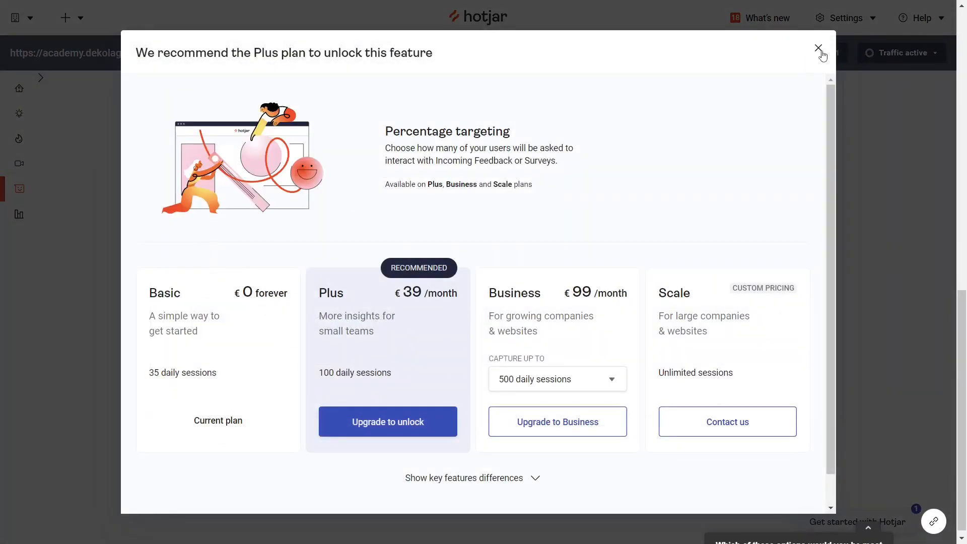
pyautogui.click(817, 48)
pyautogui.doubleClick(210, 261)
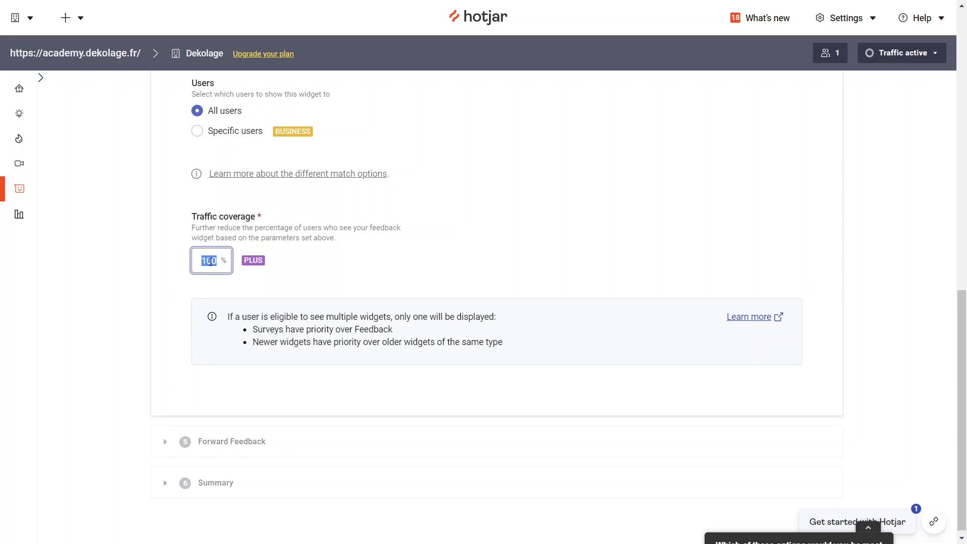
pyautogui.click(352, 240)
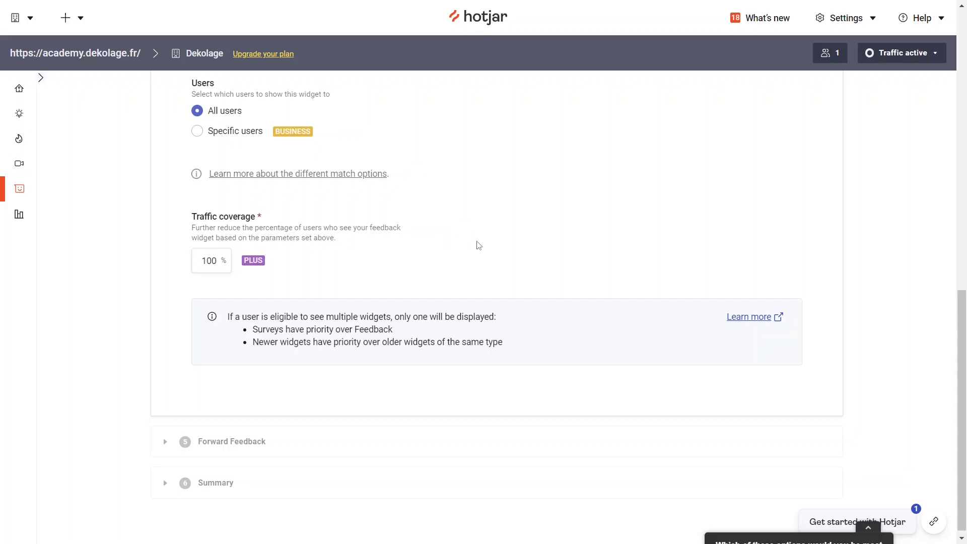
# Go through the Forward Feedback section without enabling any option, and open the Summary section
pyautogui.scroll(-1, 428, 209)
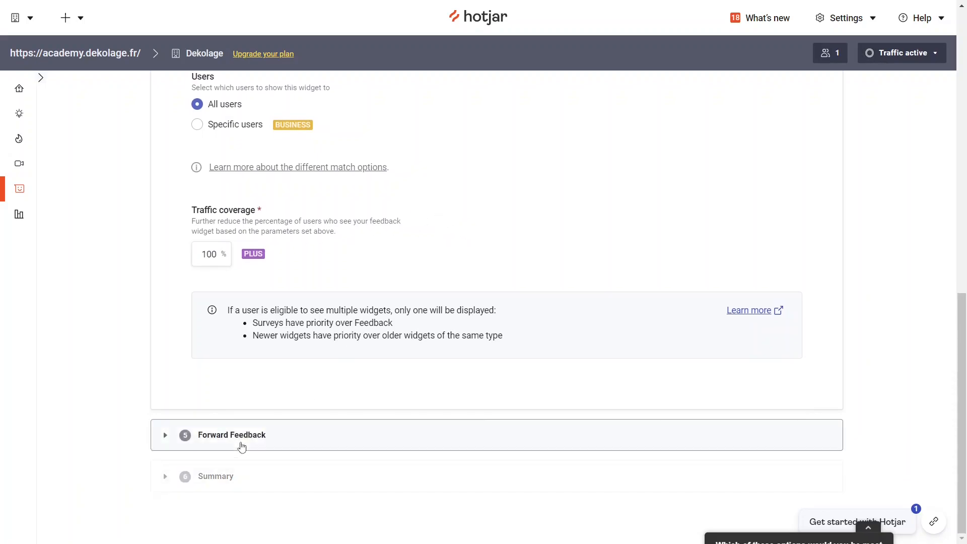
pyautogui.click(241, 447)
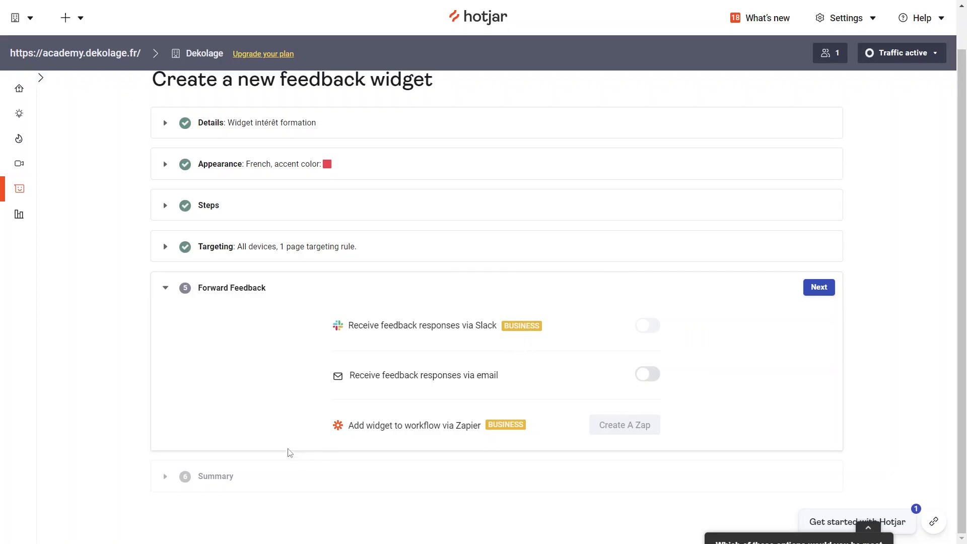
pyautogui.click(221, 479)
# Review the widget's targeting summary and compare its phone and desktop previews, ending on desktop
pyautogui.scroll(-3, 362, 334)
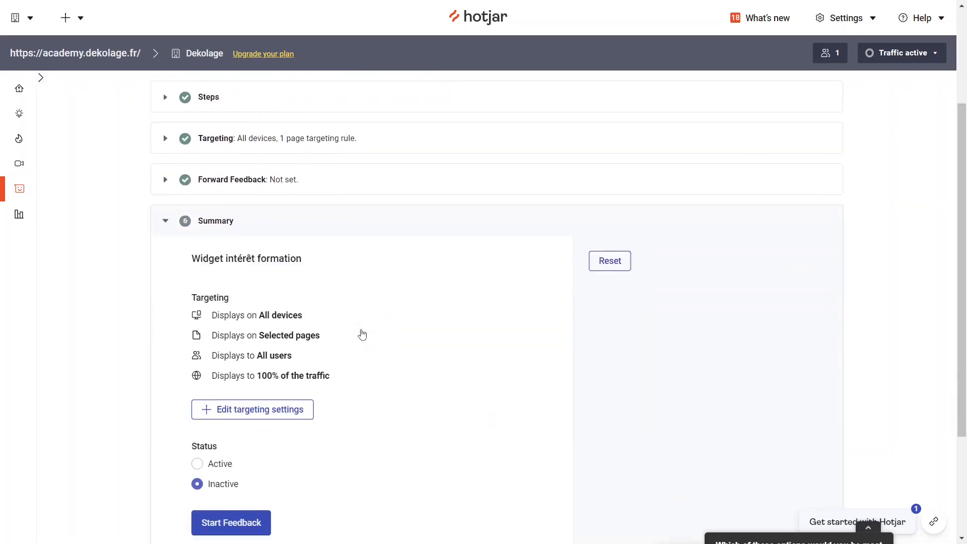
pyautogui.scroll(1, 256, 237)
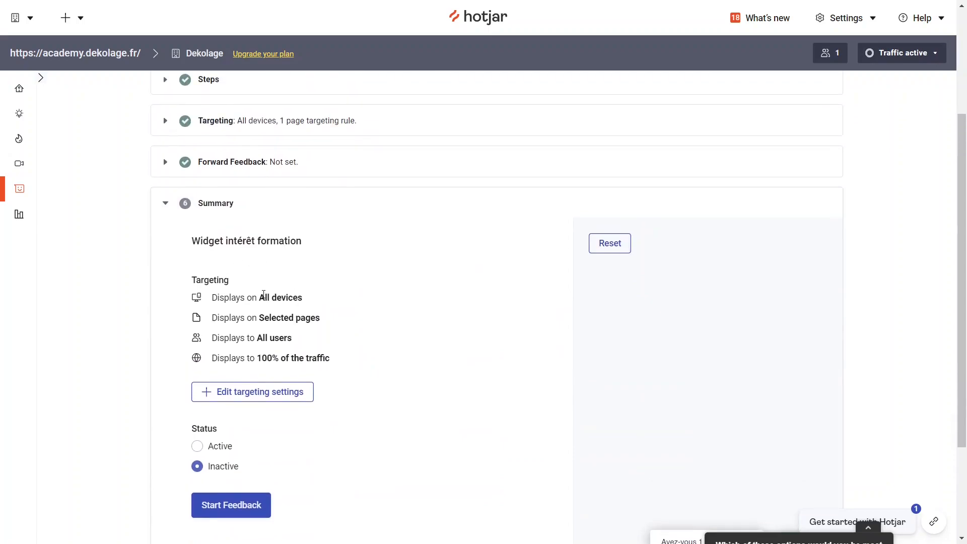
pyautogui.moveTo(200, 280); pyautogui.dragTo(381, 360)
pyautogui.click(382, 359)
pyautogui.scroll(-2, 358, 391)
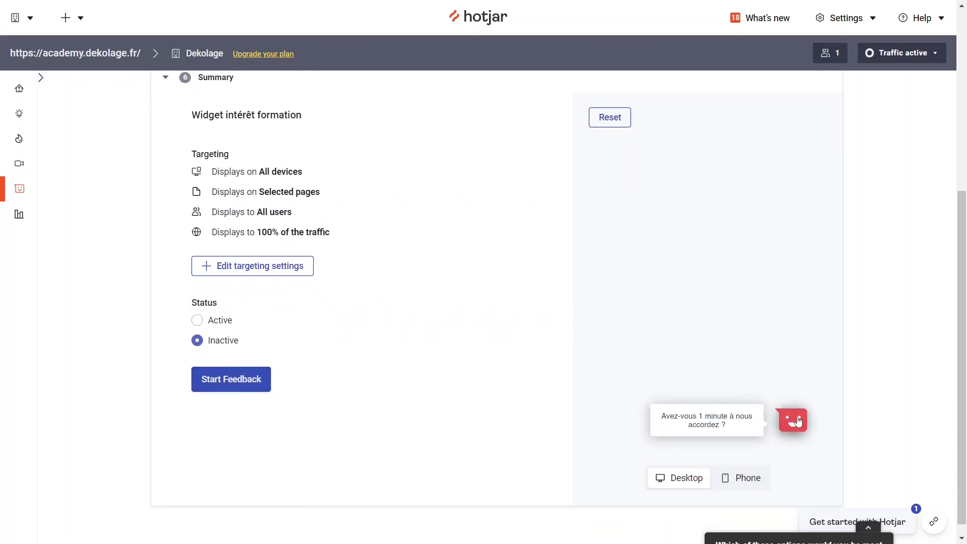
pyautogui.click(740, 484)
pyautogui.click(679, 482)
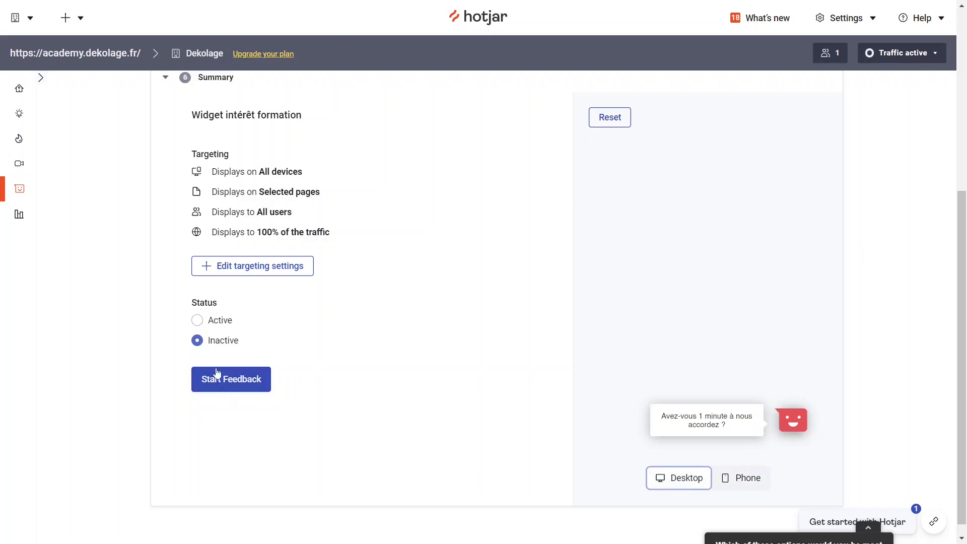
# Set the widget's status to Active, start collecting feedback, and collapse the Hotjar survey popup
pyautogui.click(196, 320)
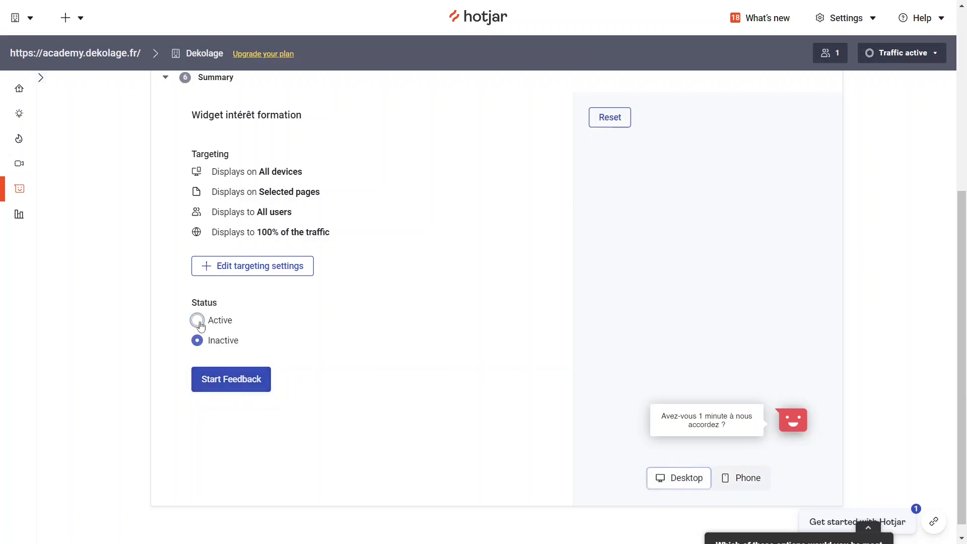
pyautogui.click(231, 380)
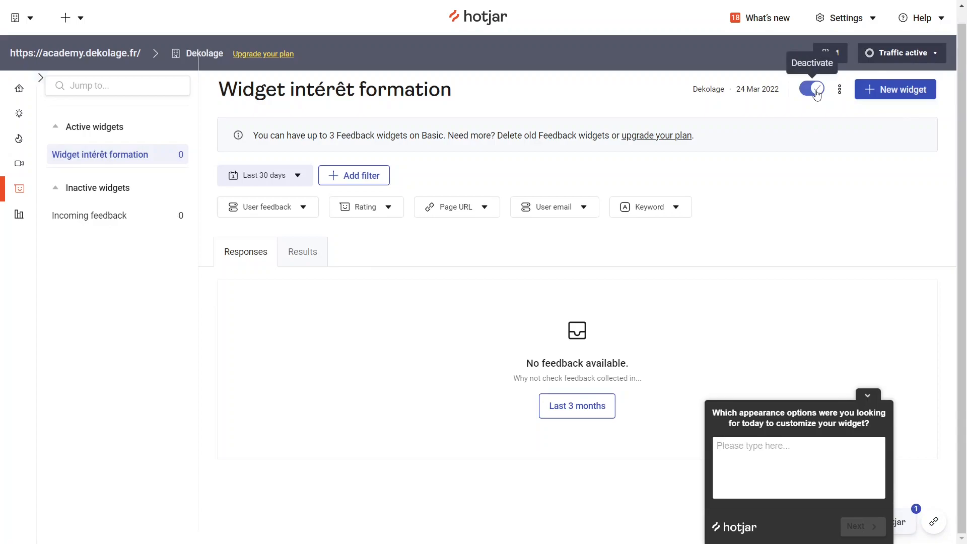
pyautogui.click(868, 397)
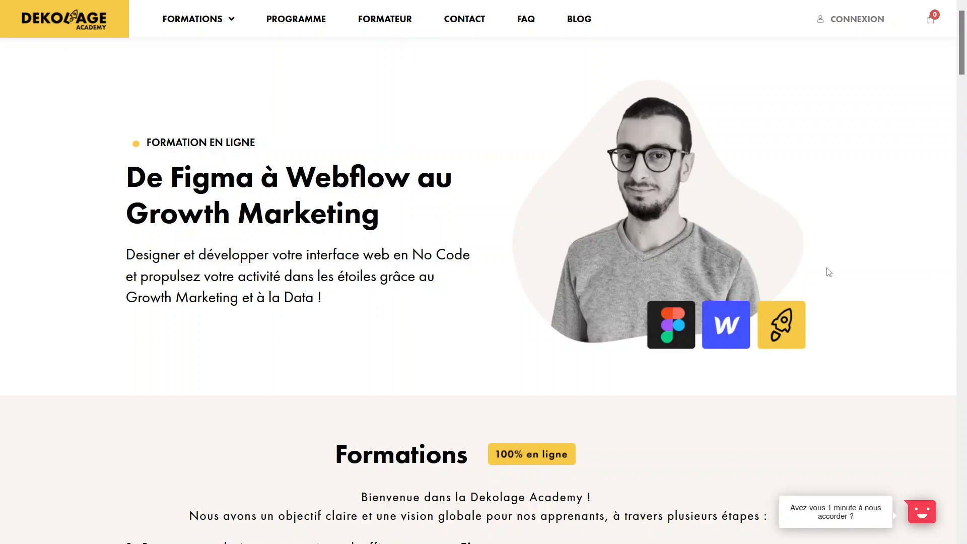
# Open the live feedback widget on the site, rate the experience "Adore", and send the comment "J'adore !!!"
pyautogui.moveTo(866, 529)
pyautogui.click(920, 514)
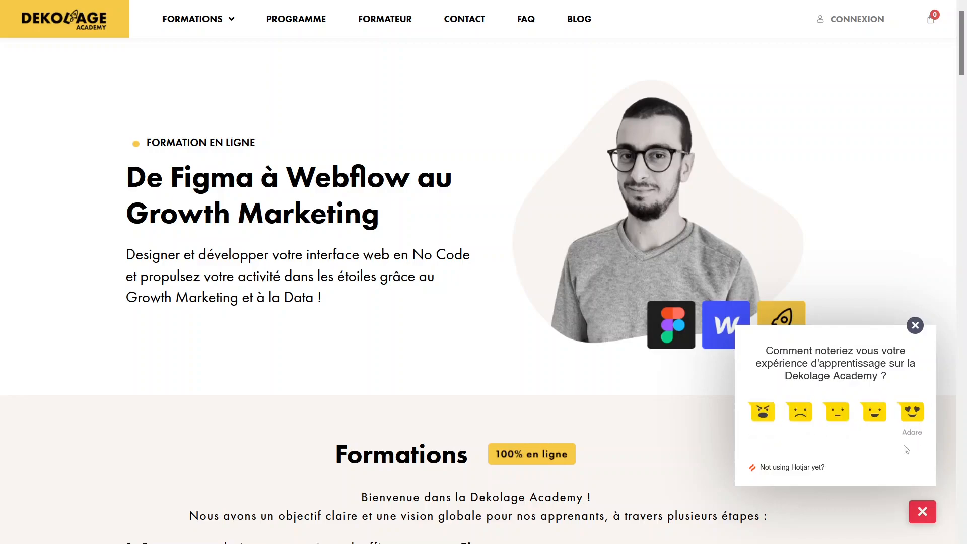
pyautogui.click(916, 418)
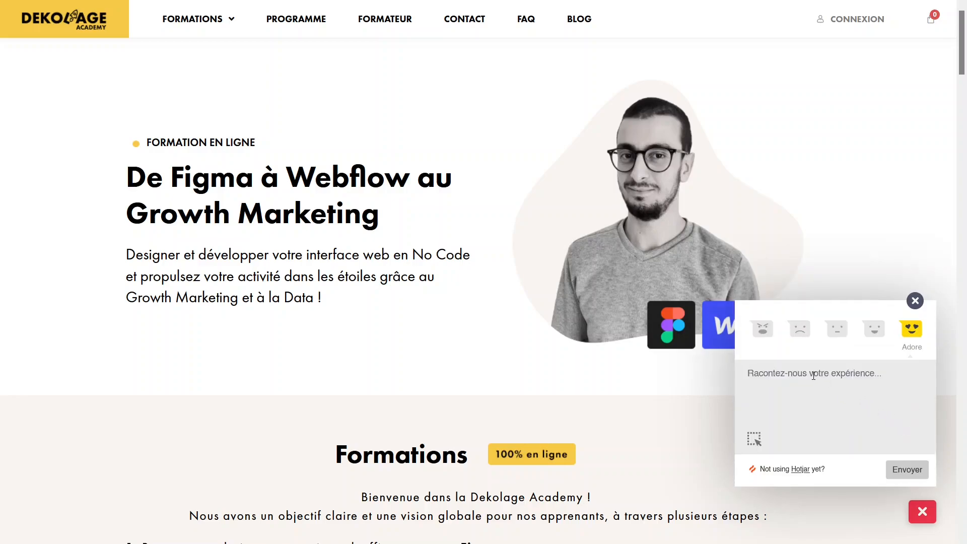
pyautogui.write("J'adore !!!")
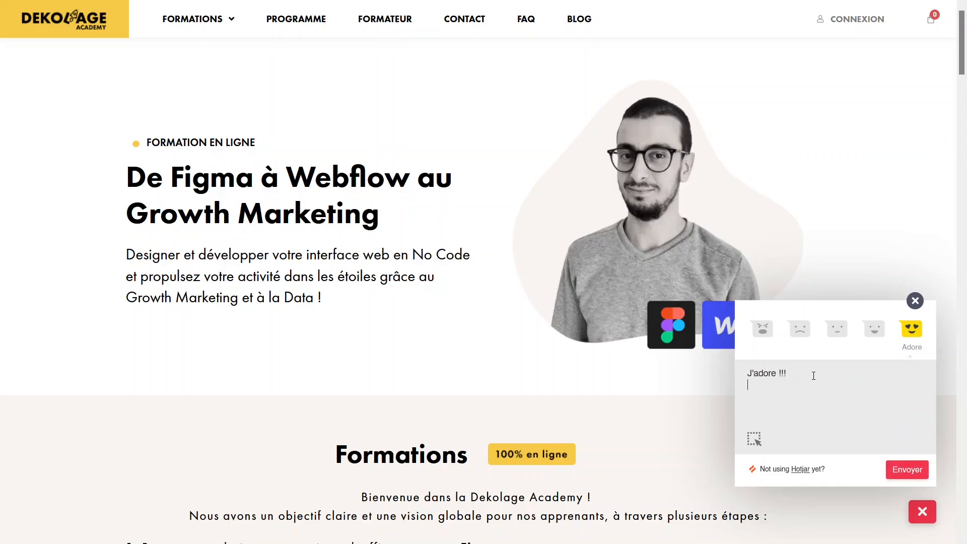
pyautogui.click(908, 469)
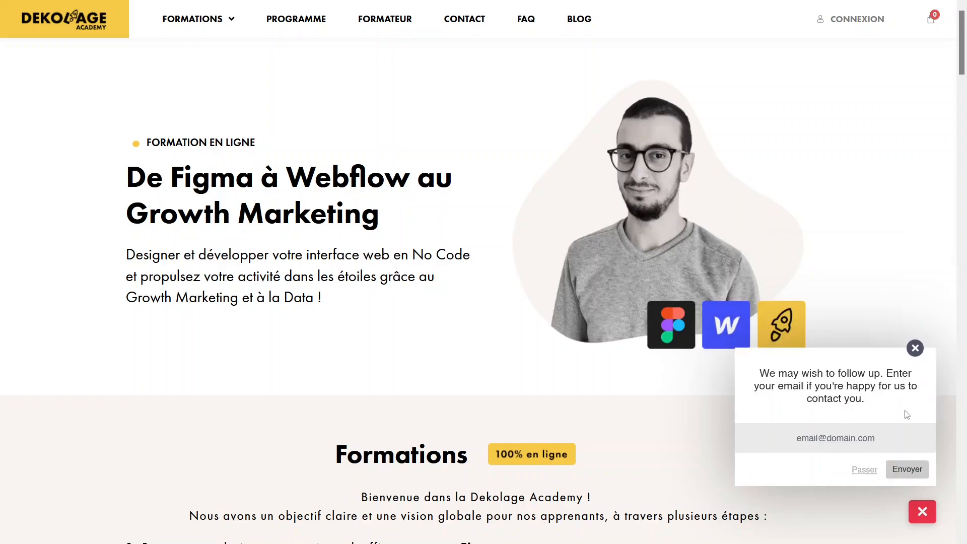
# Fill in a test contact e-mail in the widget's follow-up request and submit it
pyautogui.write('test@test.com')
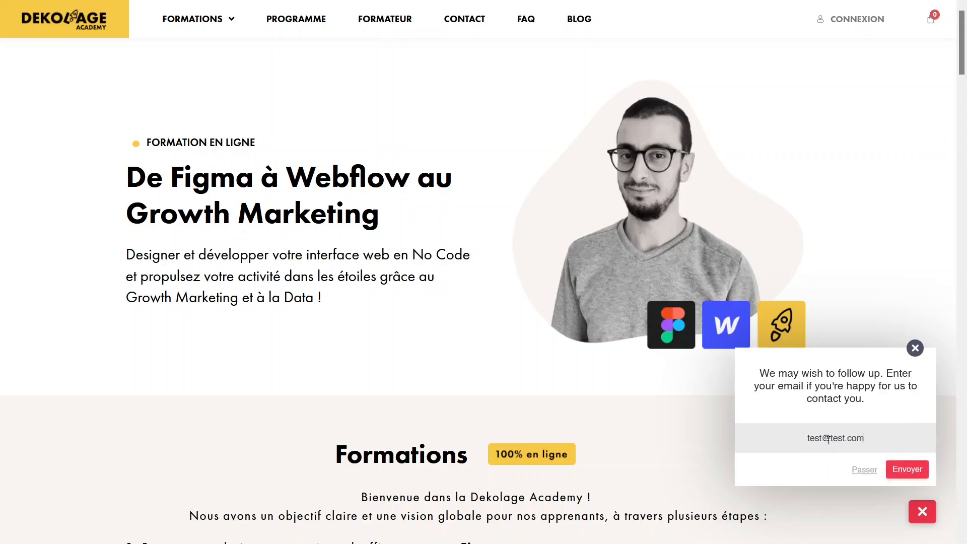
pyautogui.click(914, 470)
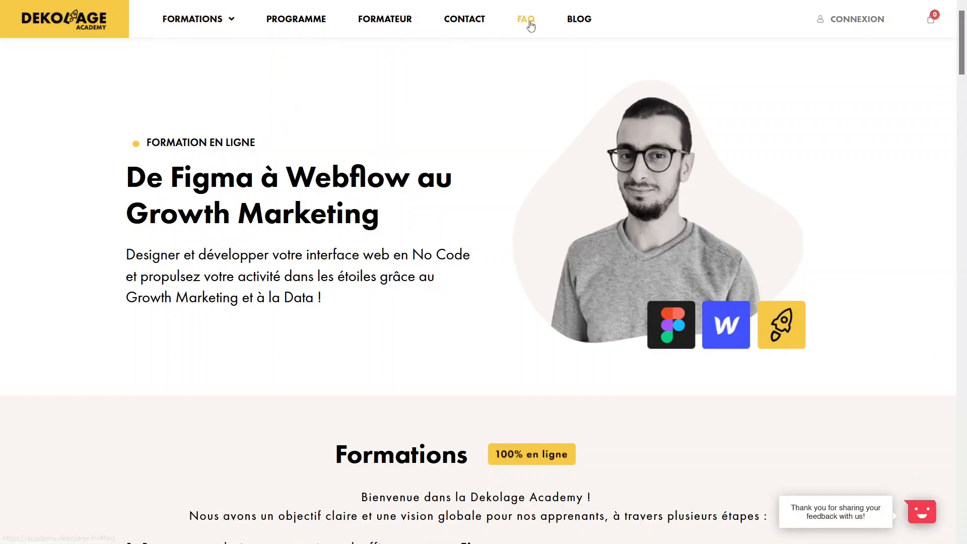
# Open the site's Blog page and look through it to check whether the feedback widget appears there
pyautogui.click(579, 19)
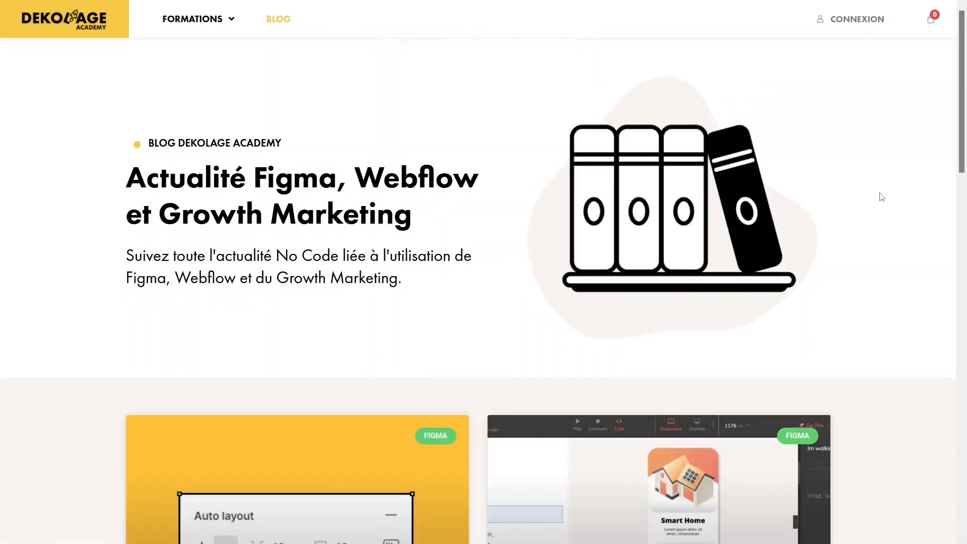
pyautogui.scroll(-5, 863, 223)
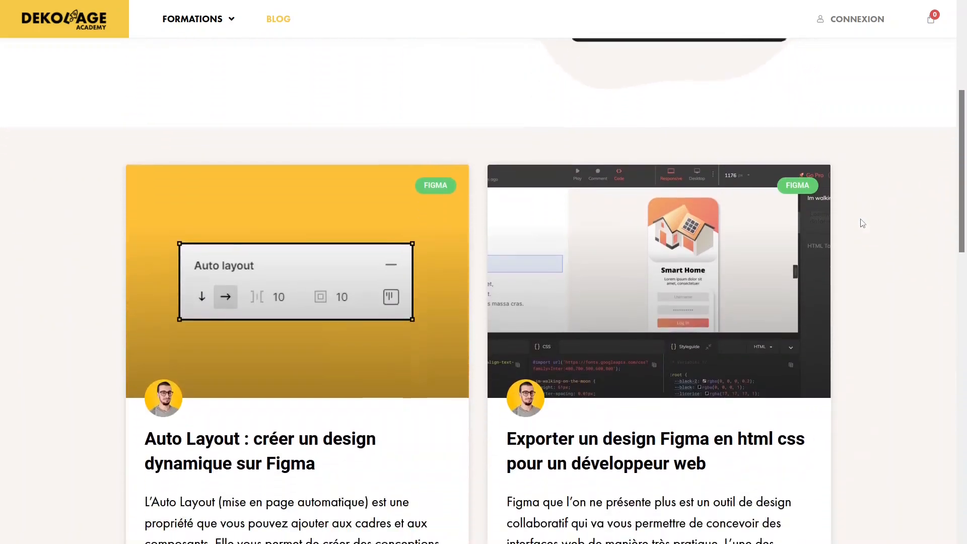
pyautogui.scroll(-3, 863, 223)
pyautogui.scroll(8, 882, 429)
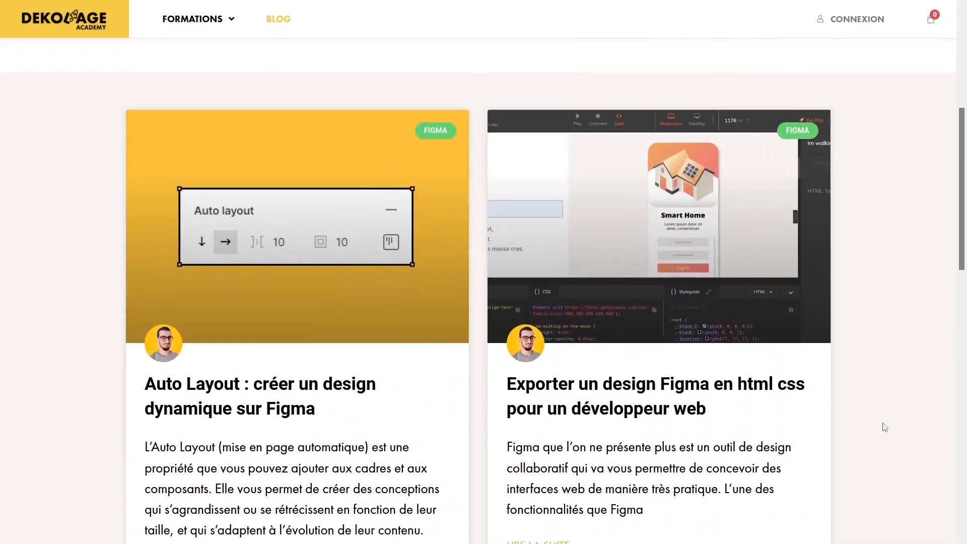